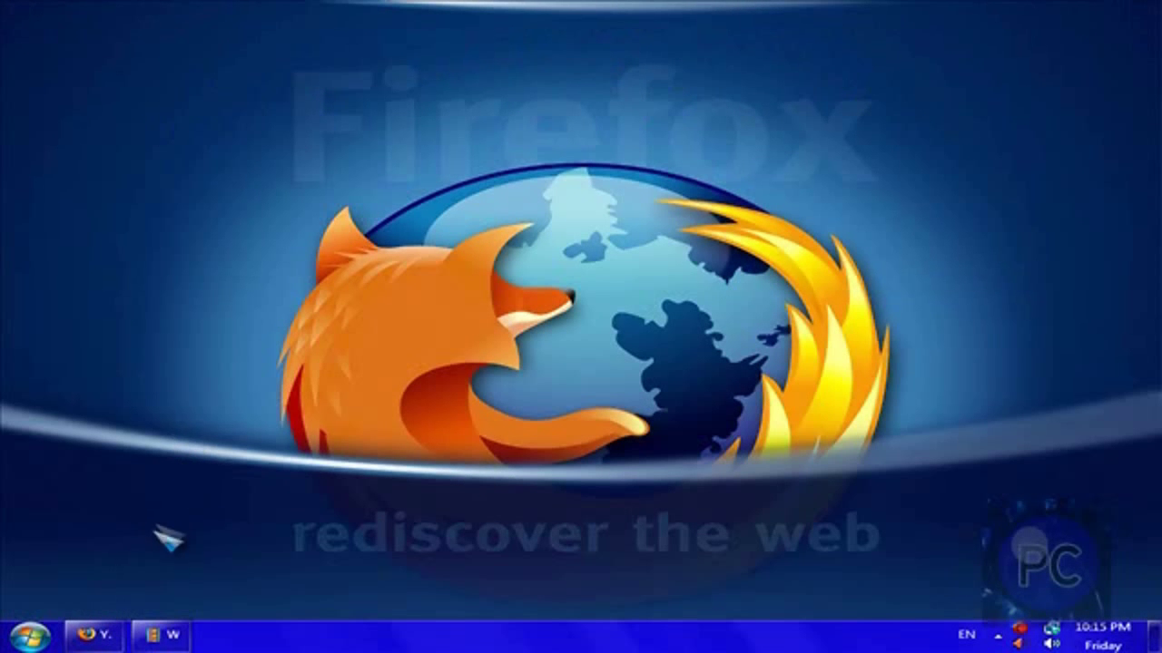
{"action": "left_click", "coordinate": [96, 635]}
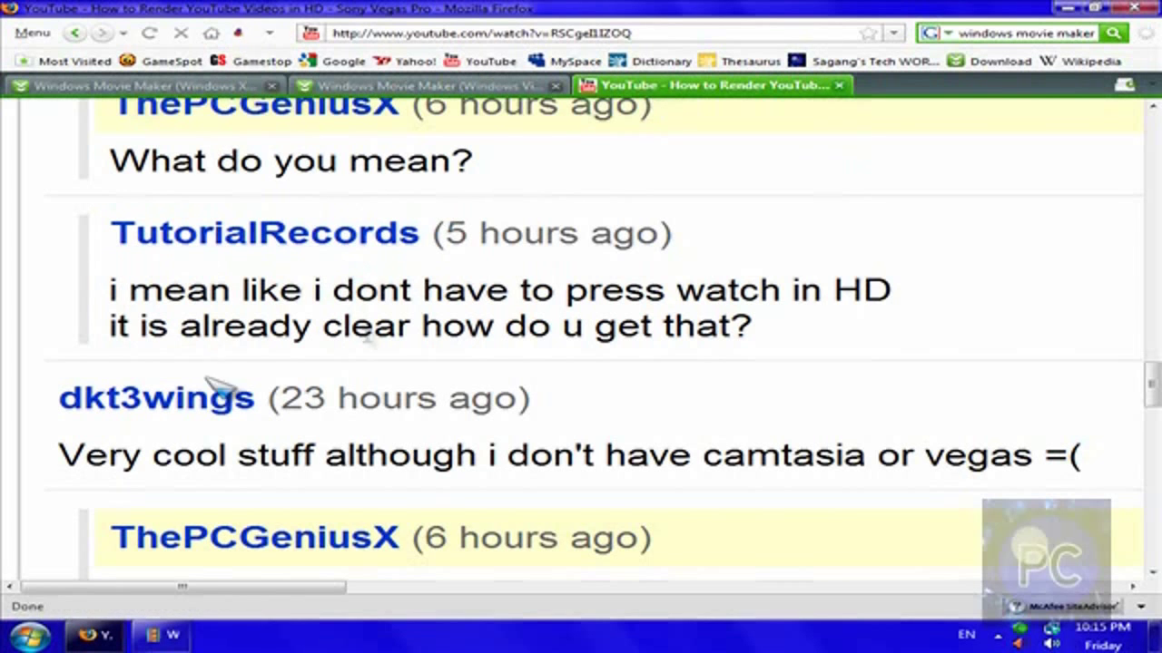
{"action": "scroll", "coordinate": [207, 380], "scroll_direction": "down", "scroll_amount": 3}
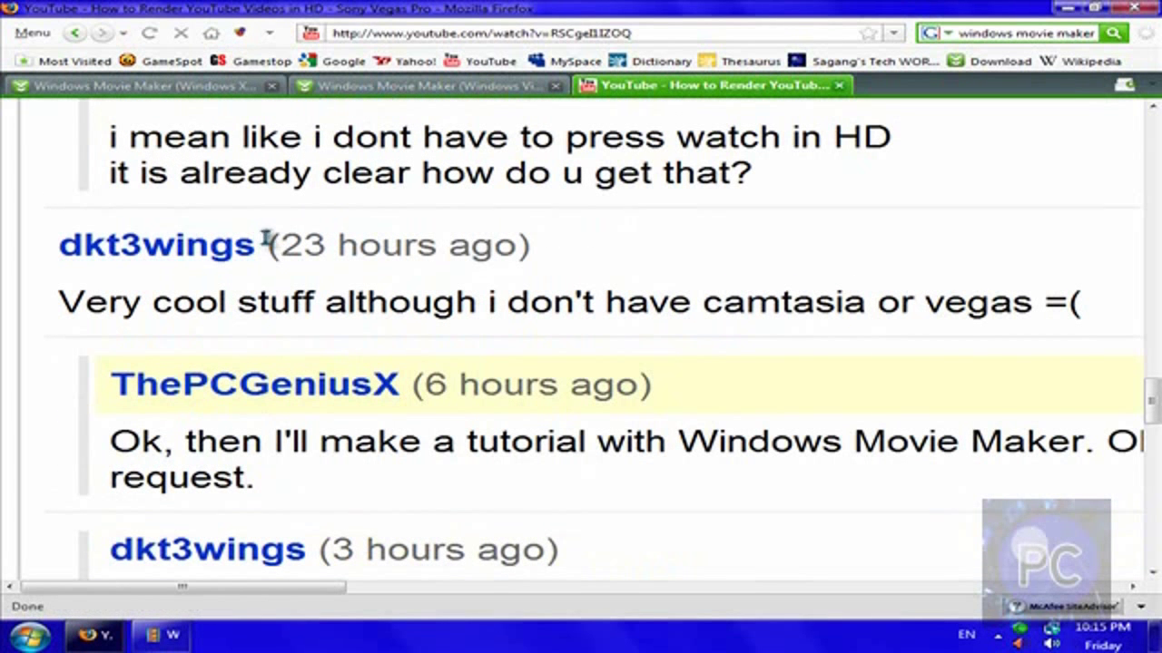
{"action": "left_click_drag", "start_coordinate": [259, 243], "coordinate": [337, 245]}
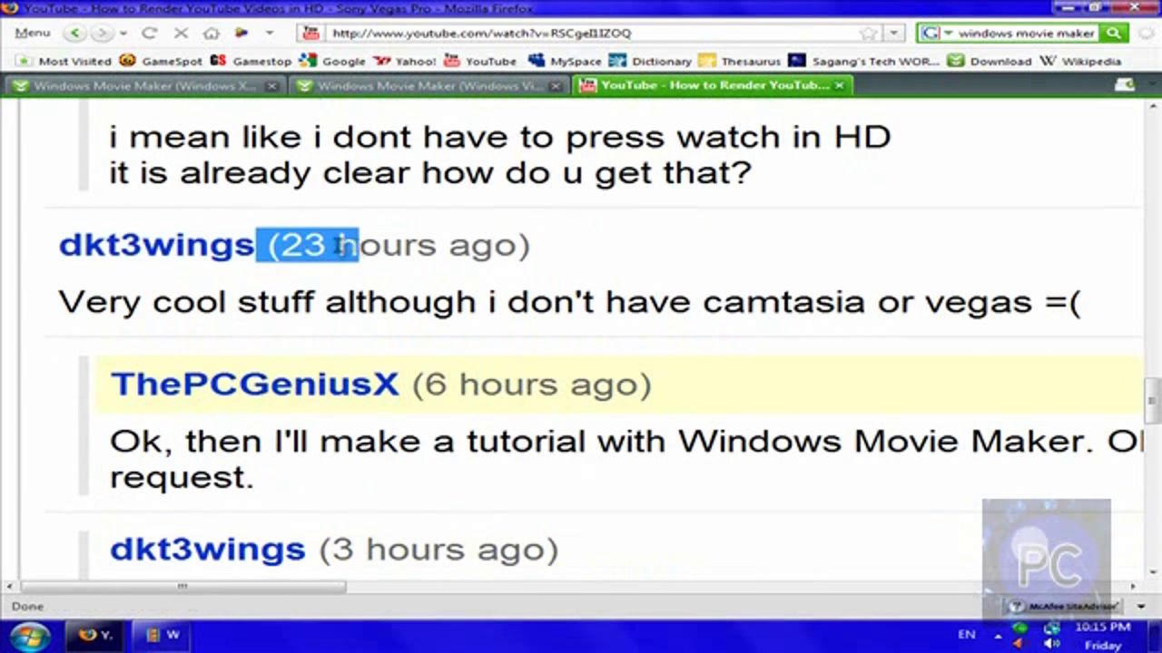
{"action": "left_click", "coordinate": [550, 221]}
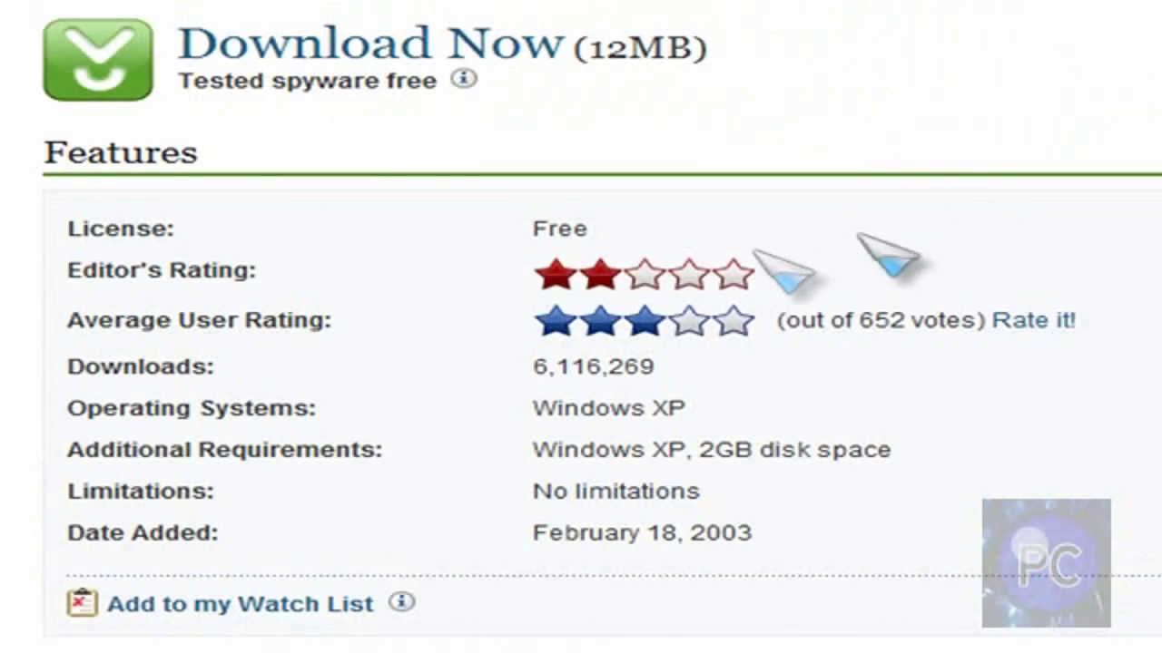
{"action": "scroll", "coordinate": [790, 246], "scroll_direction": "up", "scroll_amount": 5}
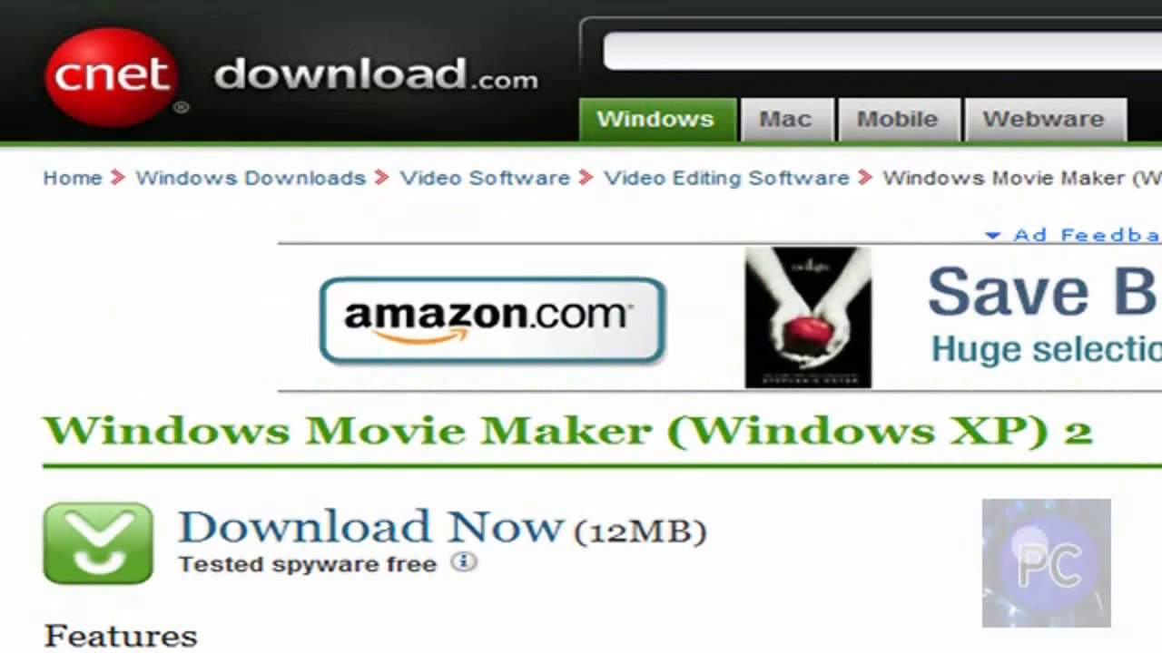
Scroll the CNET Windows Movie Maker page to the Features table and highlight the License and Editor's Rating rows
{"action": "key", "text": "super"}
{"action": "key", "text": "super"}
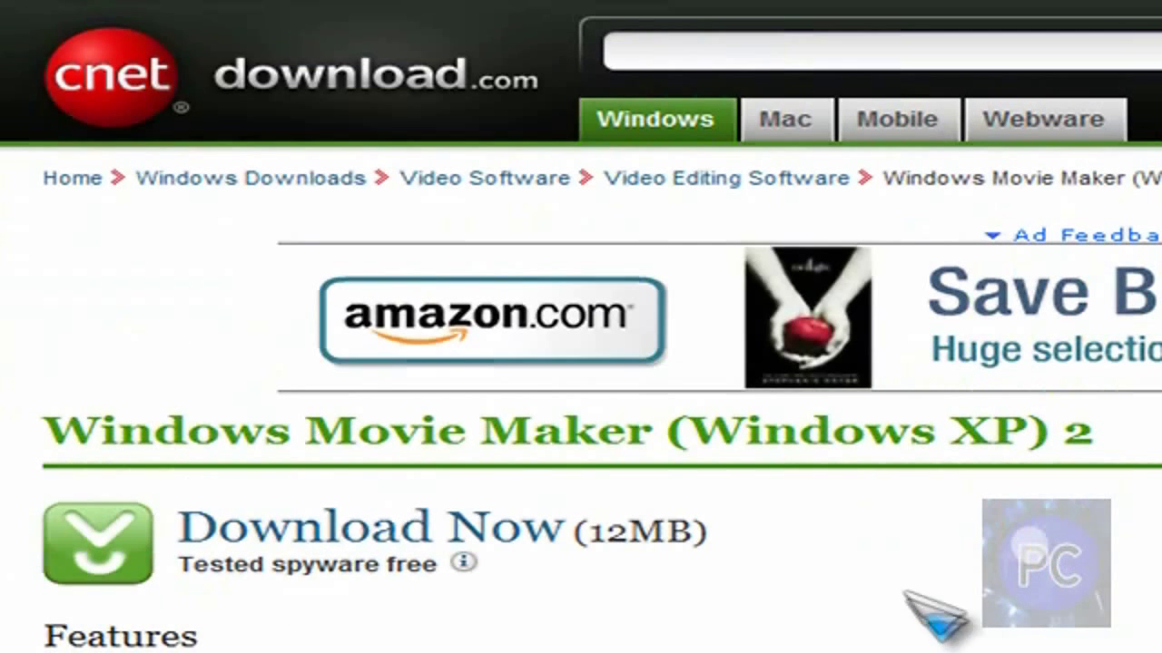
{"action": "scroll", "coordinate": [935, 608], "scroll_direction": "down", "scroll_amount": 3}
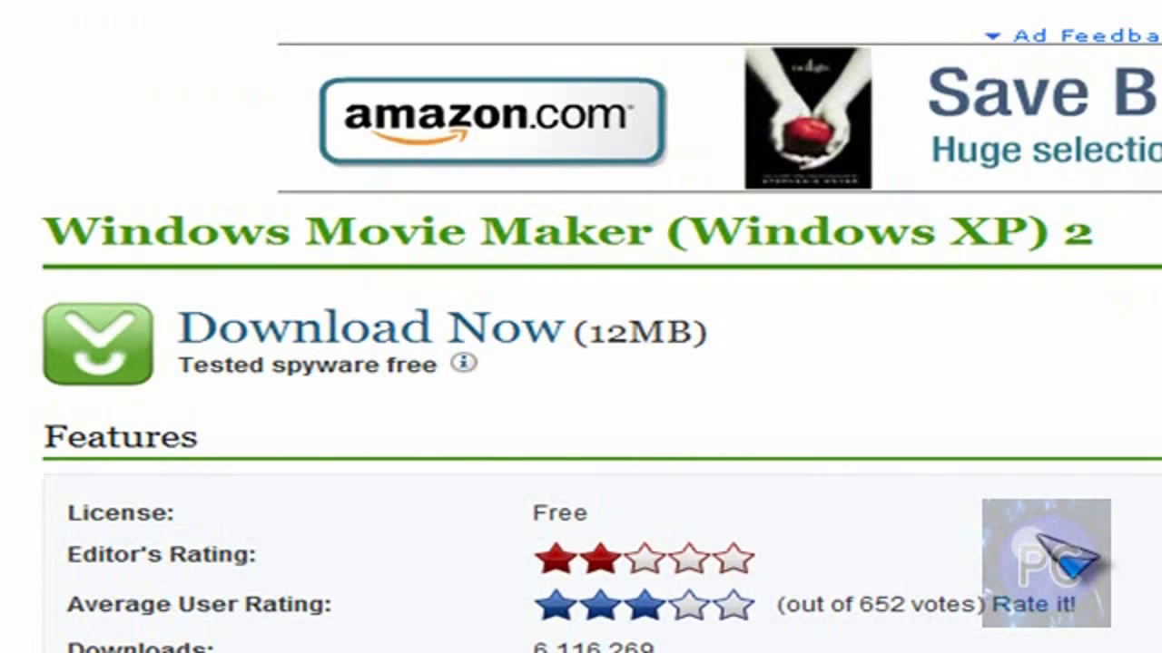
{"action": "scroll", "coordinate": [839, 191], "scroll_direction": "up", "scroll_amount": 3}
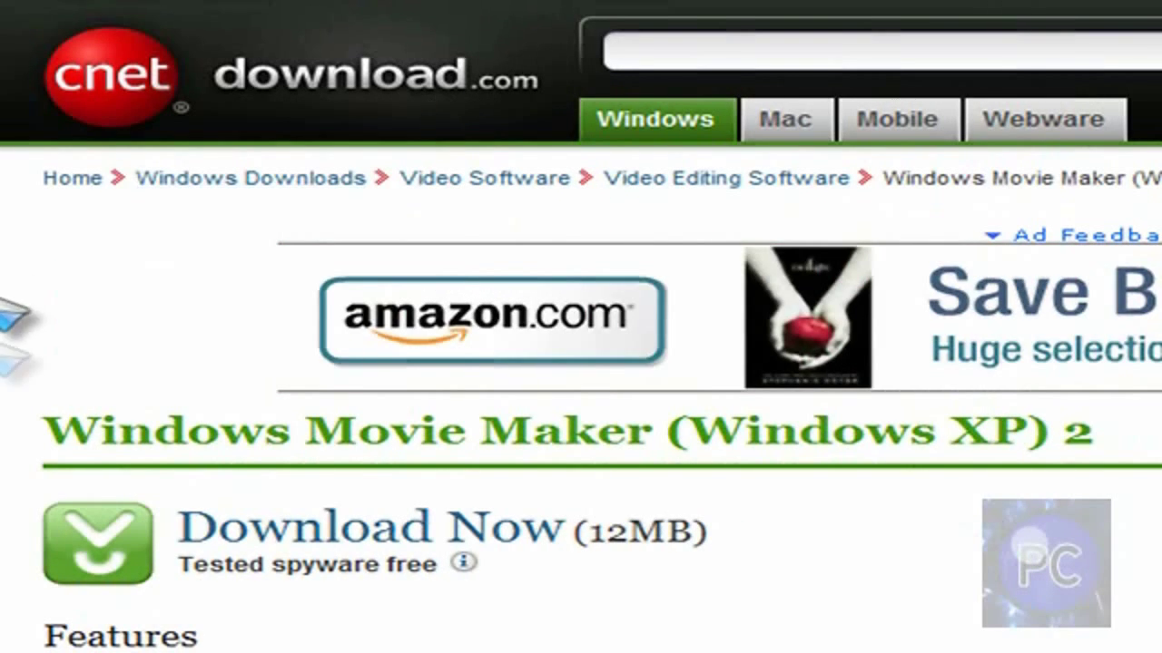
{"action": "scroll", "coordinate": [13, 311], "scroll_direction": "down", "scroll_amount": 3}
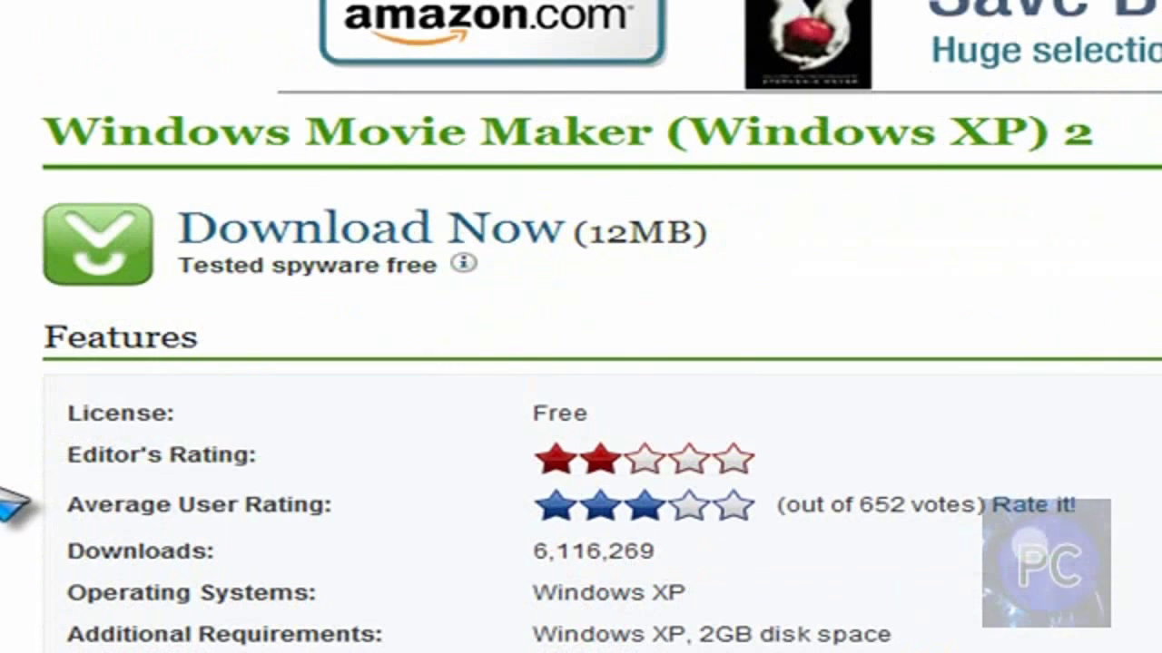
{"action": "left_click_drag", "start_coordinate": [218, 434], "coordinate": [617, 441]}
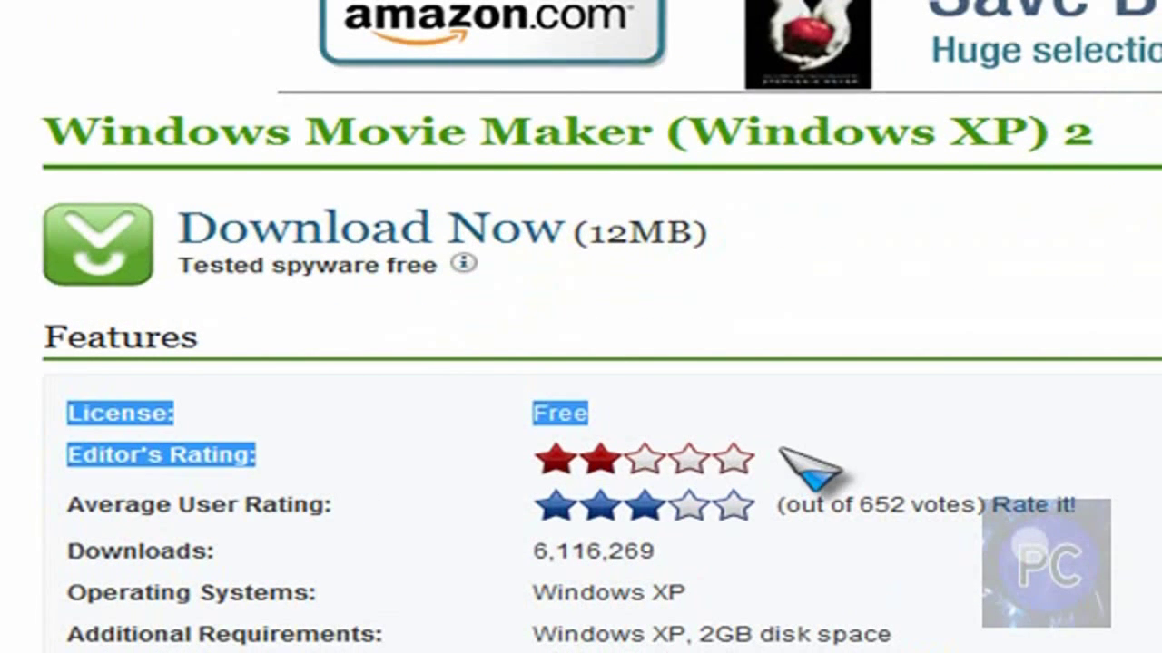
{"action": "left_click", "coordinate": [724, 434]}
{"action": "key", "text": "ctrl+a"}
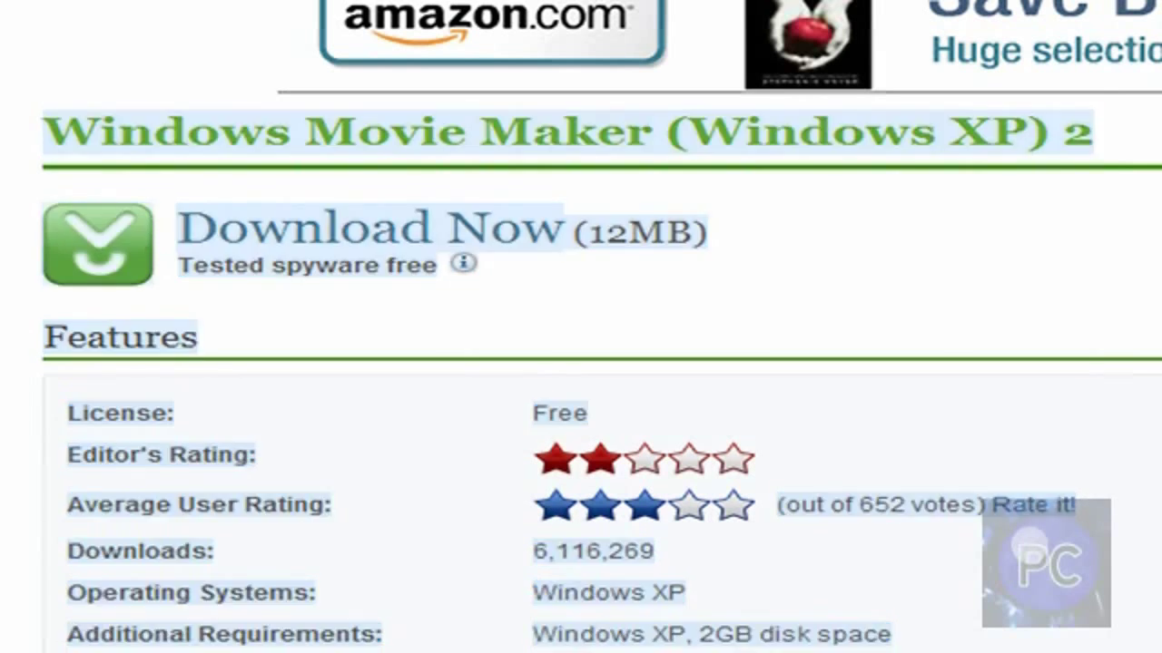
{"action": "left_click_drag", "start_coordinate": [18, 422], "coordinate": [291, 466]}
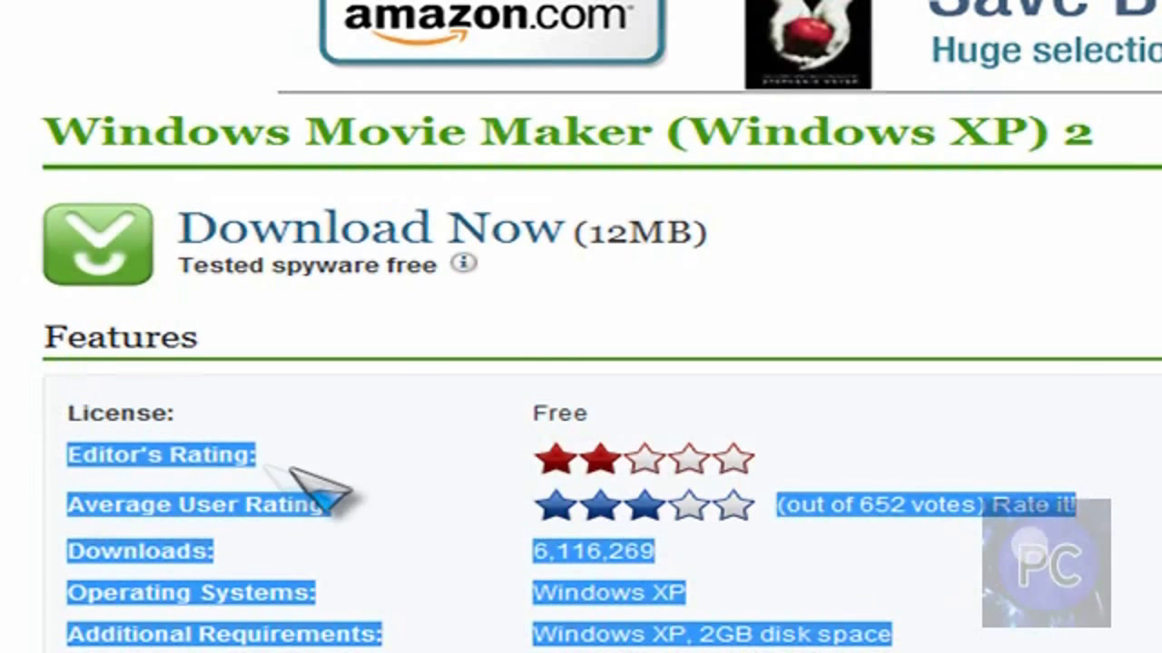
{"action": "left_click", "coordinate": [349, 479]}
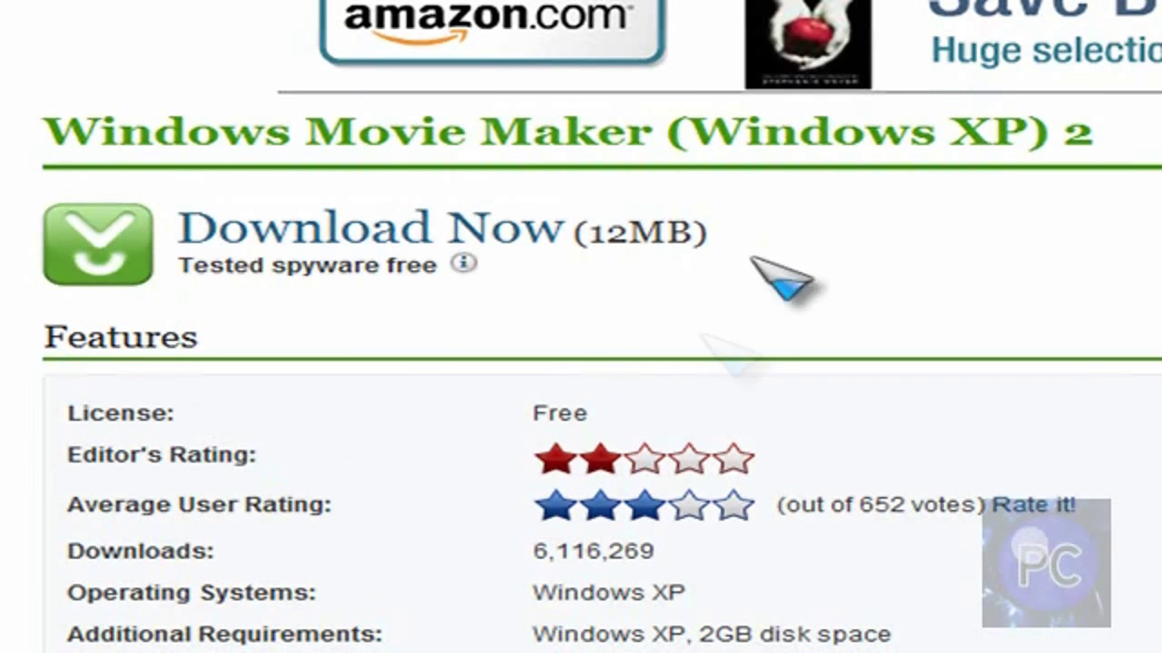
Highlight the 12MB XP download size and the 7.02MB Vista download size
{"action": "left_click_drag", "start_coordinate": [708, 233], "coordinate": [668, 227]}
{"action": "left_click", "coordinate": [824, 273]}
{"action": "scroll", "coordinate": [824, 279], "scroll_direction": "up", "scroll_amount": 3}
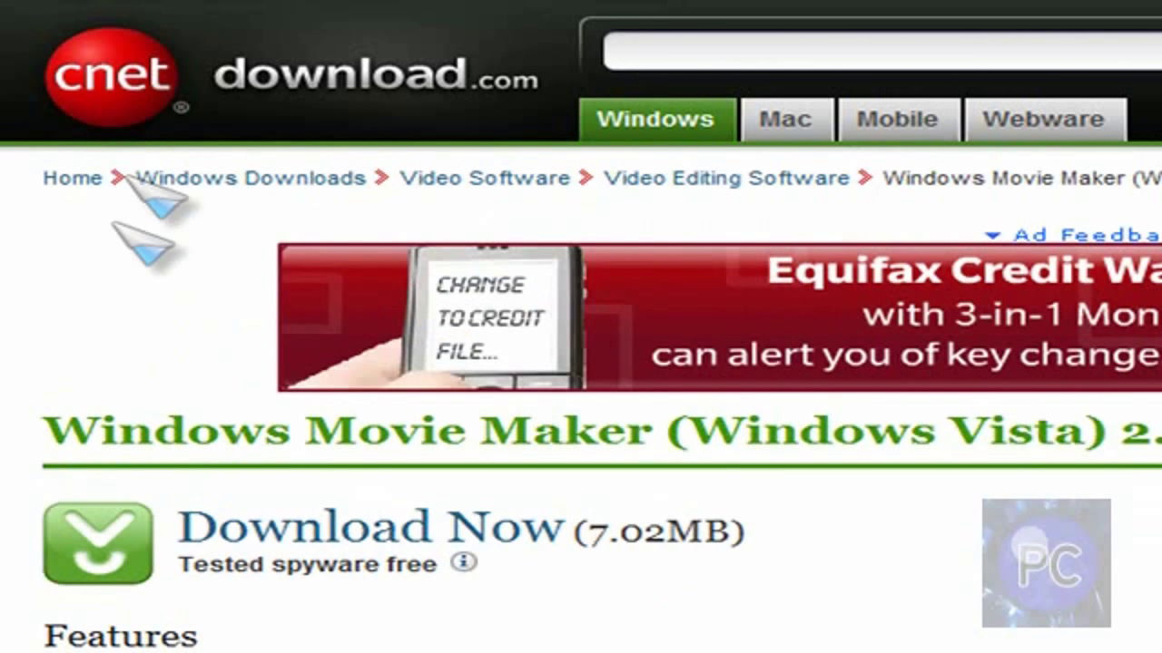
{"action": "scroll", "coordinate": [13, 331], "scroll_direction": "down", "scroll_amount": 2}
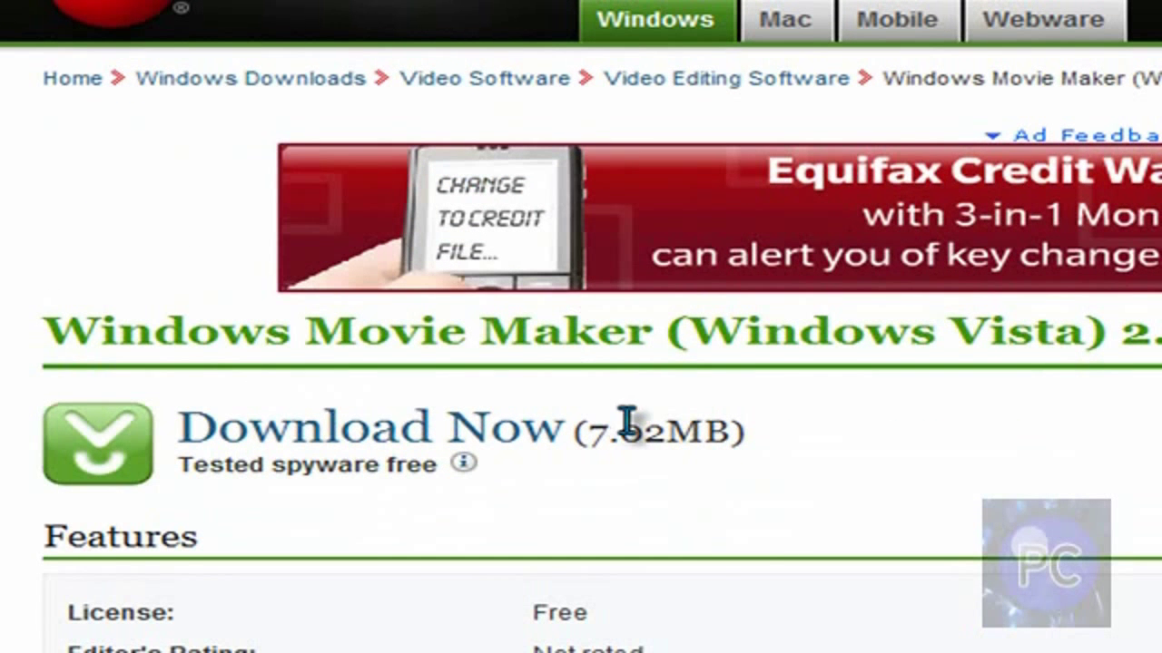
{"action": "left_click_drag", "start_coordinate": [608, 417], "coordinate": [565, 415]}
{"action": "left_click", "coordinate": [829, 428]}
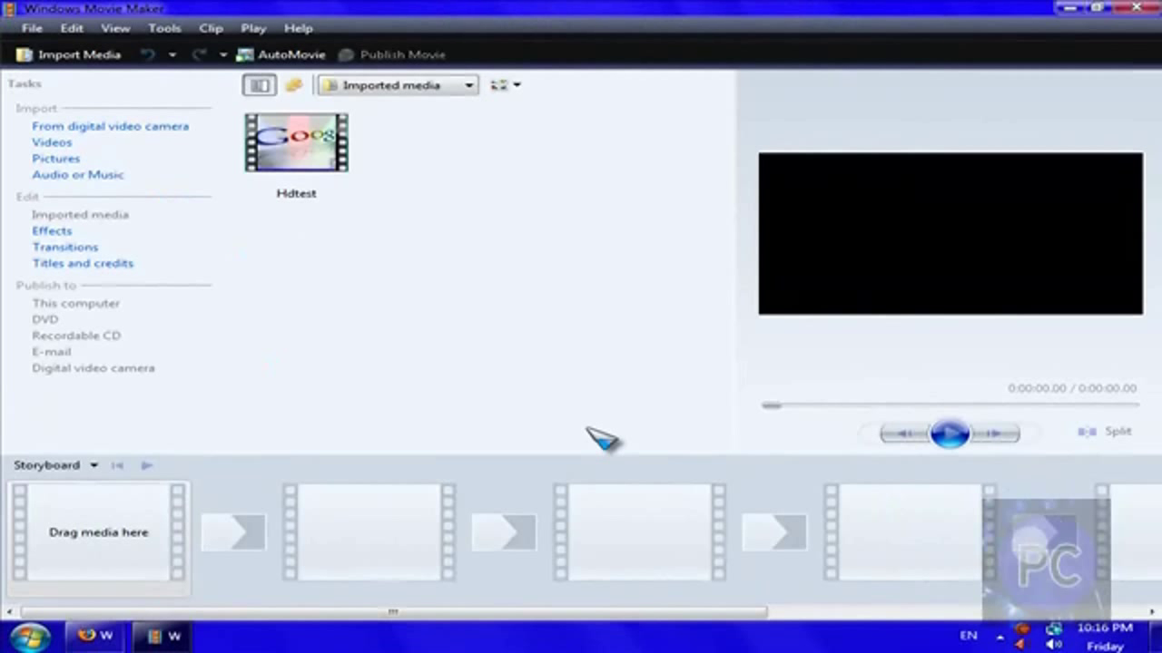
{"action": "left_click", "coordinate": [52, 143]}
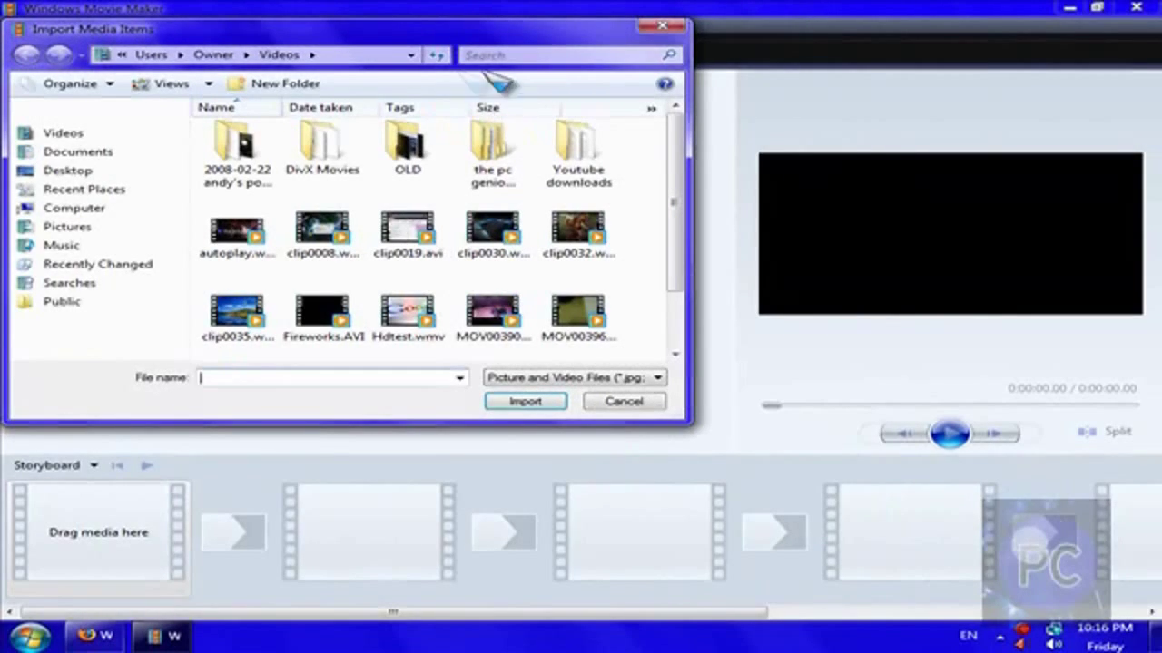
{"action": "left_click", "coordinate": [80, 170]}
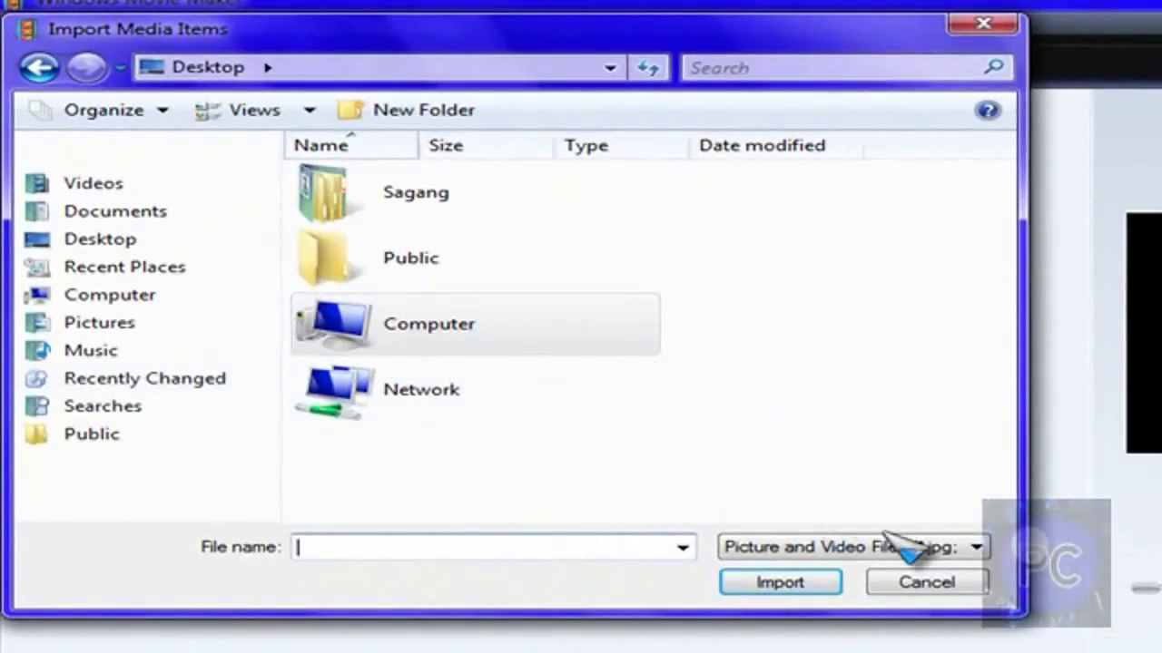
{"action": "left_click_drag", "start_coordinate": [703, 462], "coordinate": [871, 182]}
{"action": "left_click", "coordinate": [983, 24]}
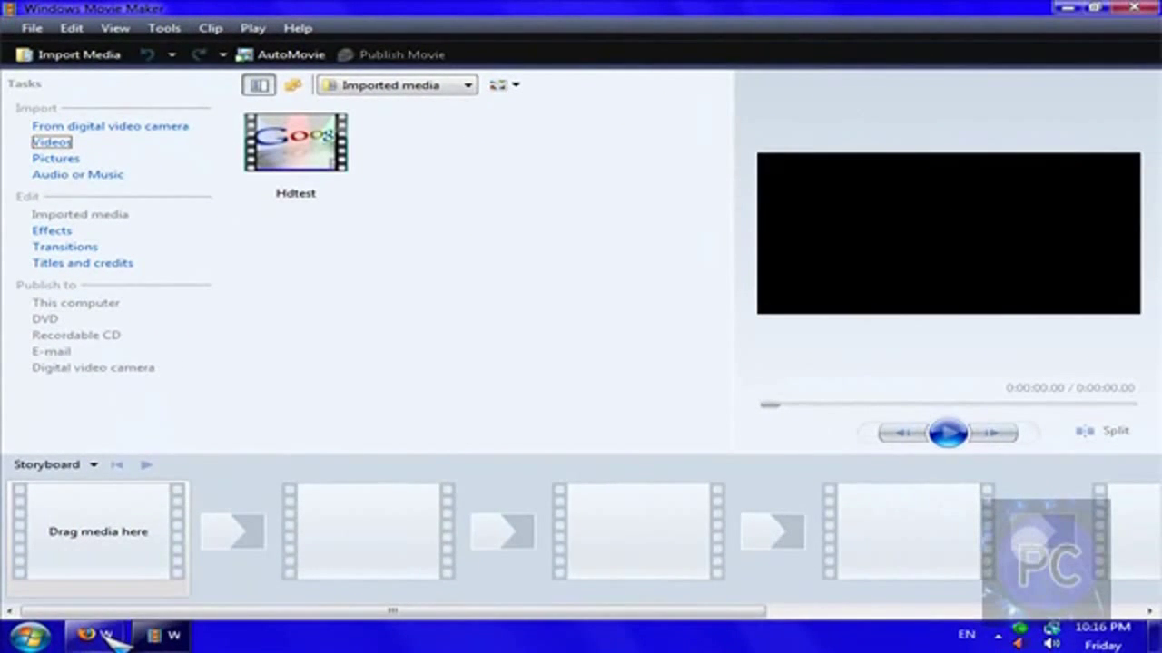
{"action": "left_click", "coordinate": [102, 634]}
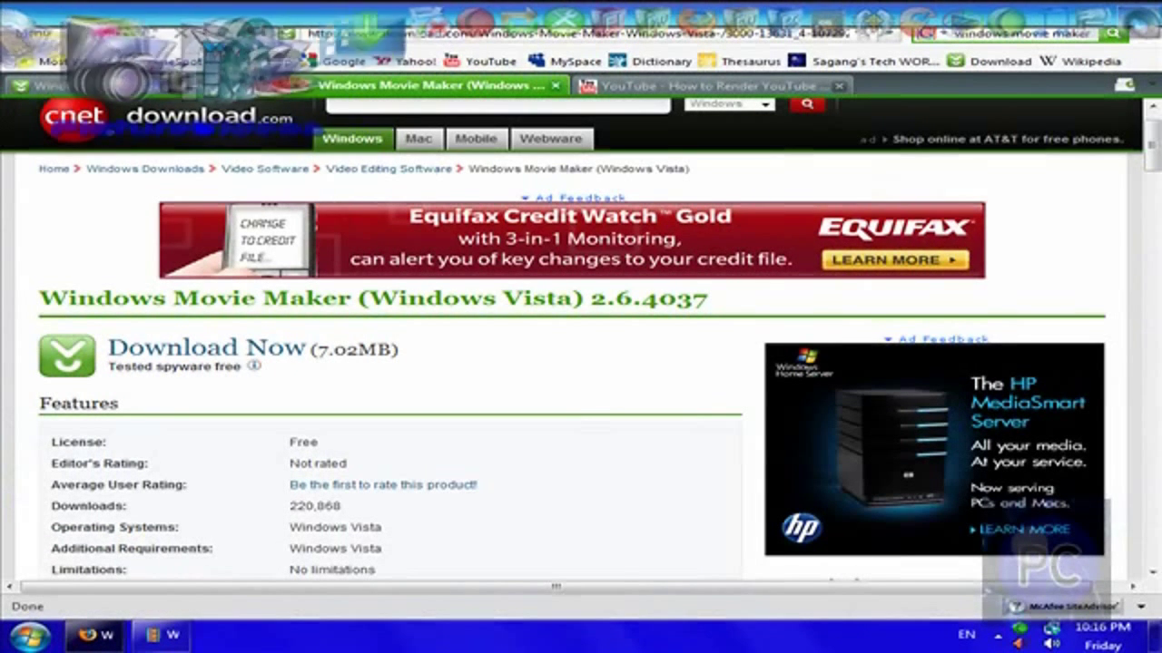
Drag 00247_midnightfractals_2560x1600.jpg from Pictures > Nature into Movie Maker's imported media
{"action": "left_click", "coordinate": [186, 45]}
{"action": "left_click", "coordinate": [313, 289]}
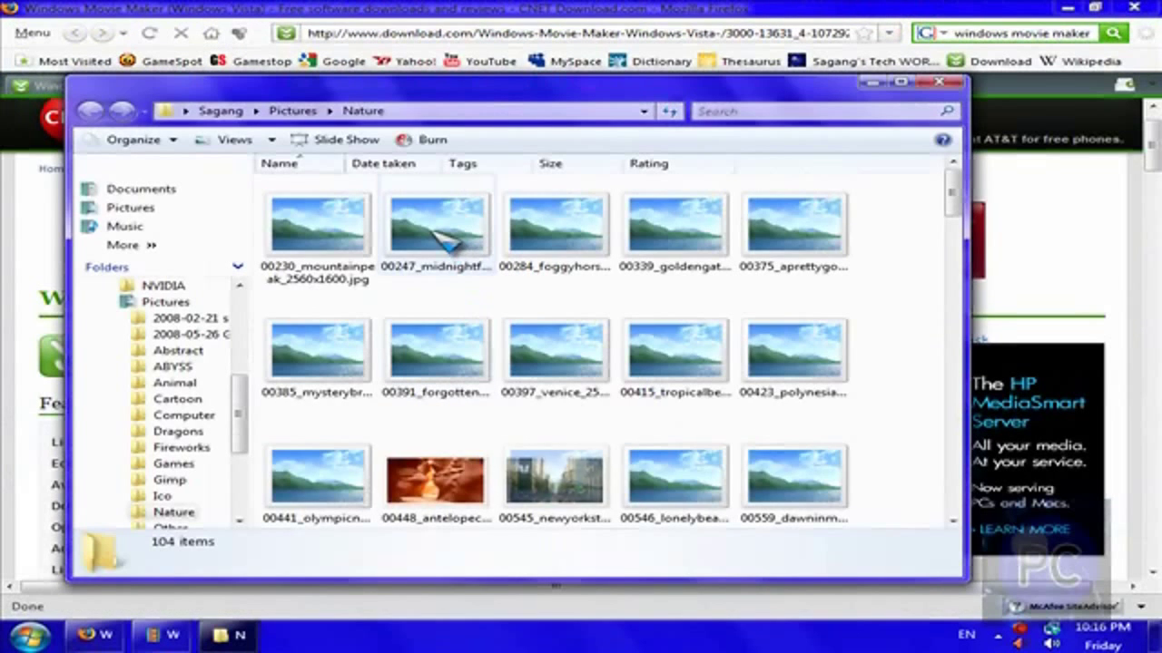
{"action": "left_click", "coordinate": [433, 232]}
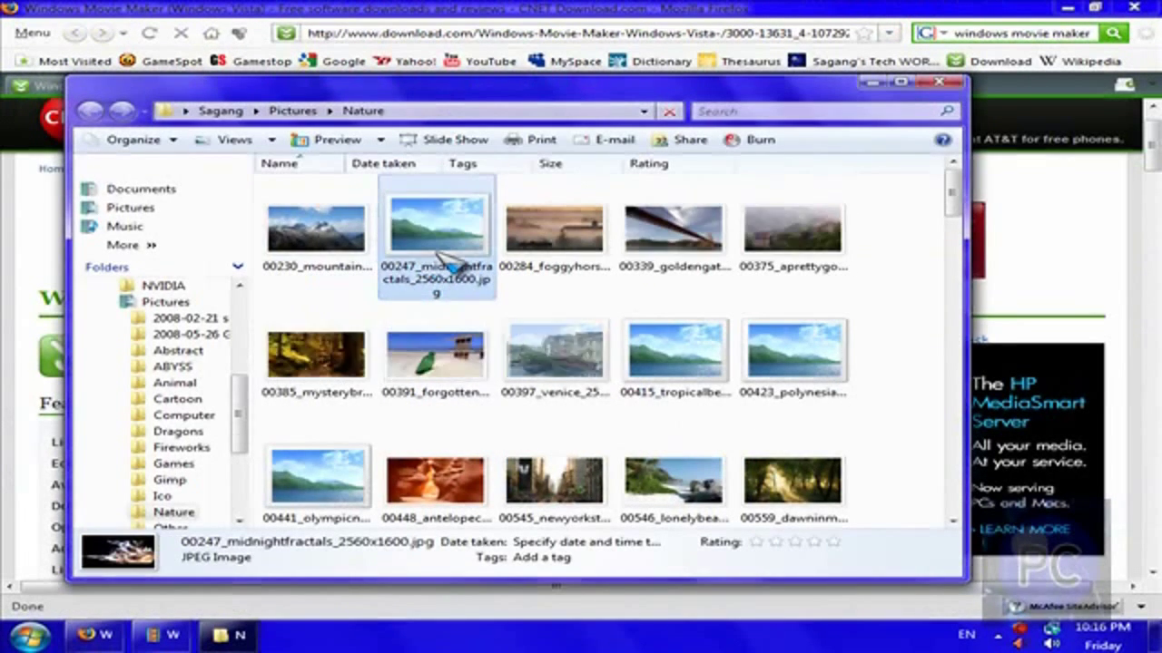
{"action": "left_click_drag", "start_coordinate": [444, 258], "coordinate": [463, 200]}
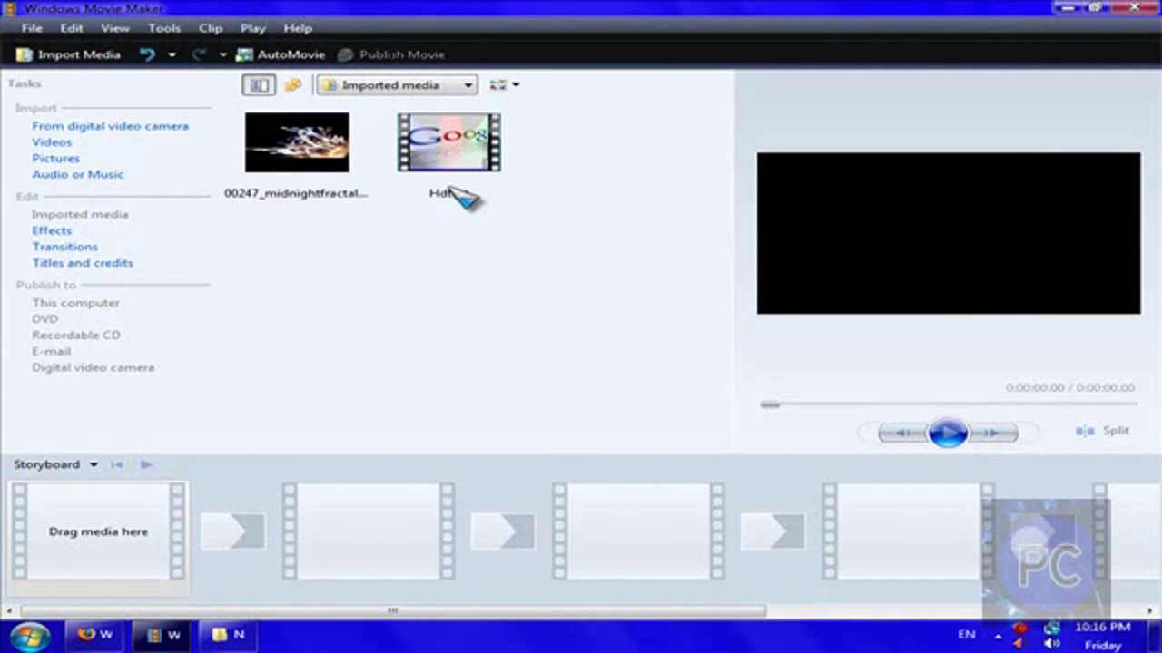
Close the Nature folder window and bring up the options for the fractal picture
{"action": "left_click", "coordinate": [238, 633]}
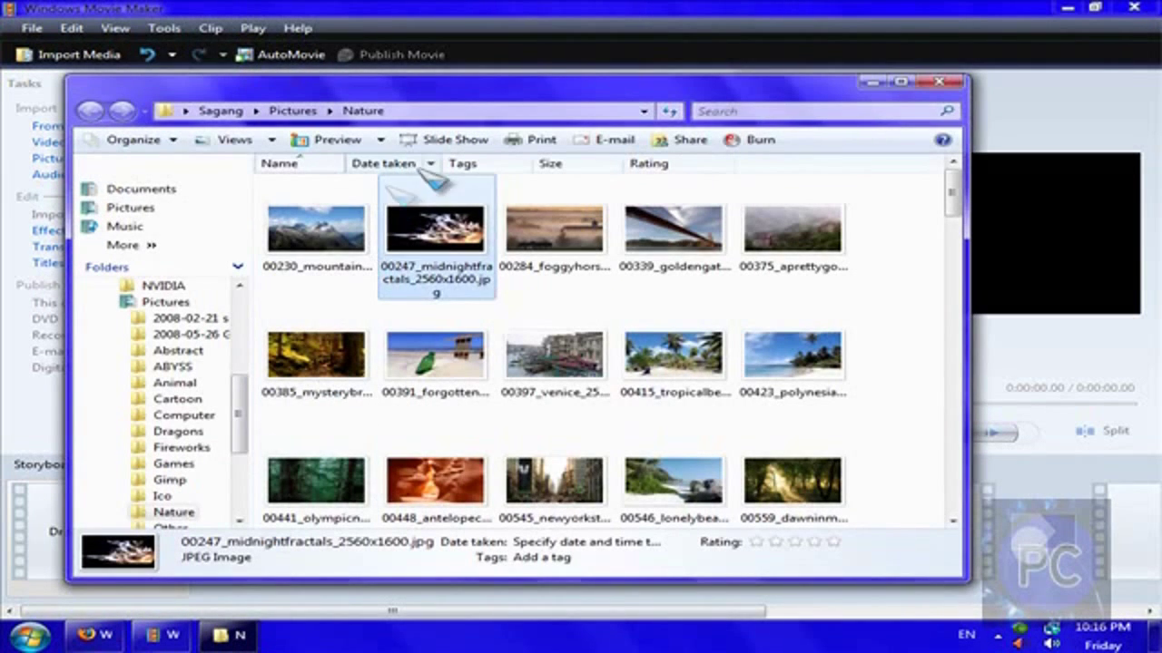
{"action": "left_click", "coordinate": [937, 82]}
{"action": "left_click_drag", "start_coordinate": [479, 259], "coordinate": [530, 249]}
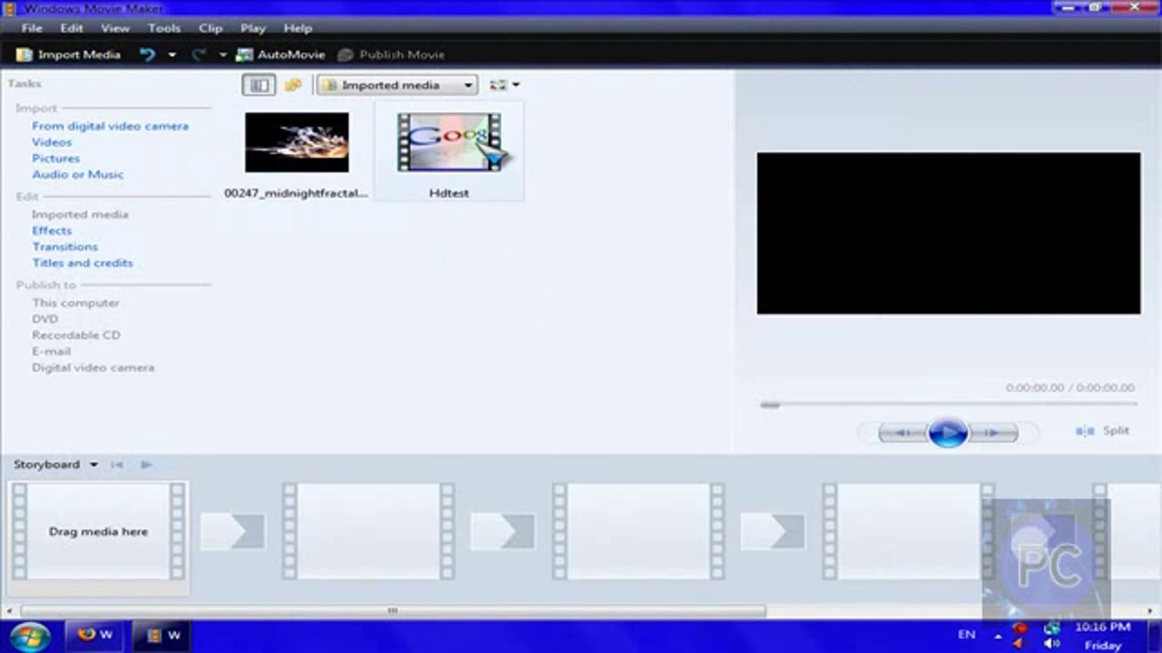
{"action": "right_click", "coordinate": [315, 152]}
Remove the fractal picture and put the Hdtest clip into the first storyboard slot
{"action": "left_click", "coordinate": [400, 261]}
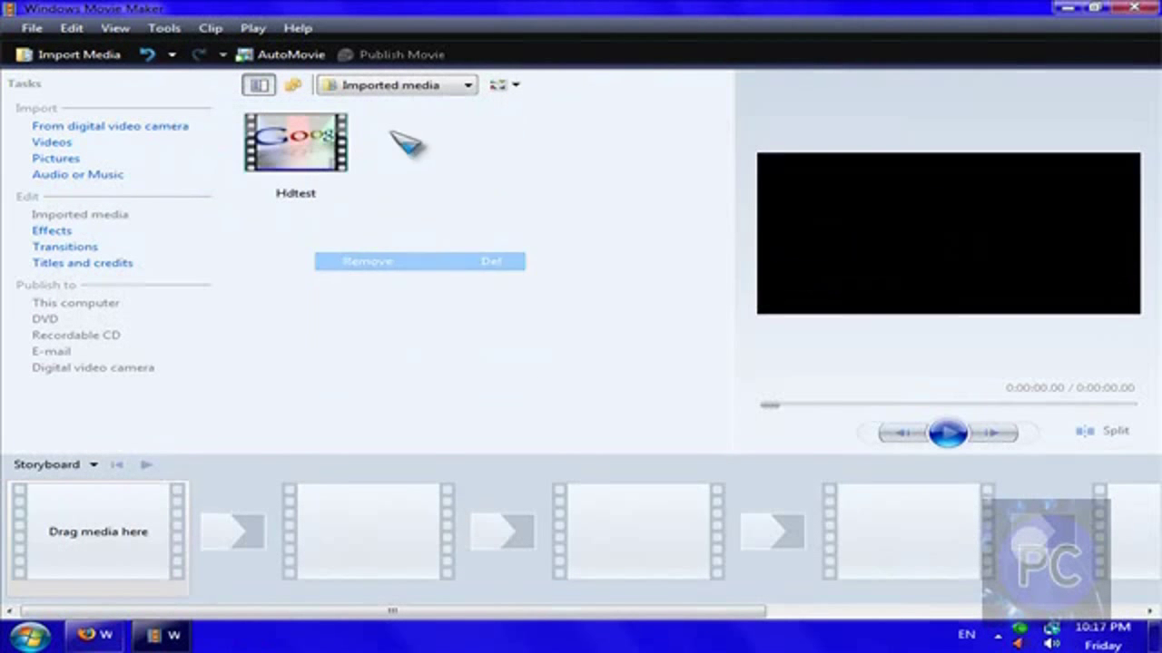
{"action": "left_click_drag", "start_coordinate": [363, 179], "coordinate": [619, 255]}
{"action": "right_click", "coordinate": [318, 145]}
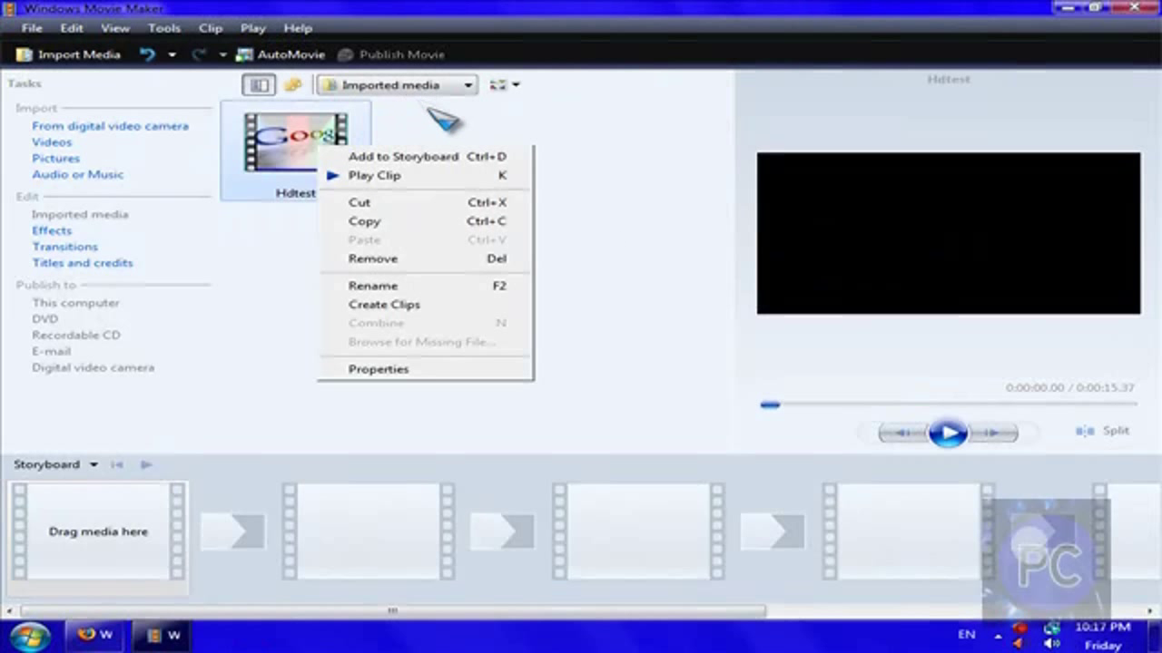
{"action": "left_click", "coordinate": [295, 145]}
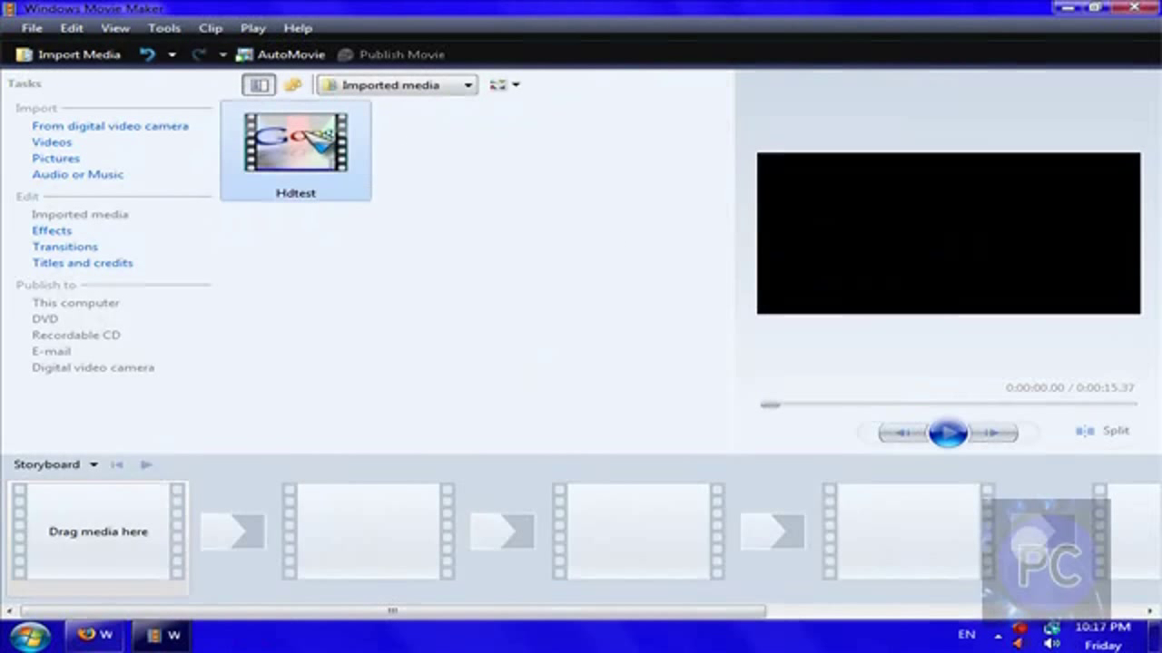
{"action": "left_click_drag", "start_coordinate": [295, 145], "coordinate": [136, 518]}
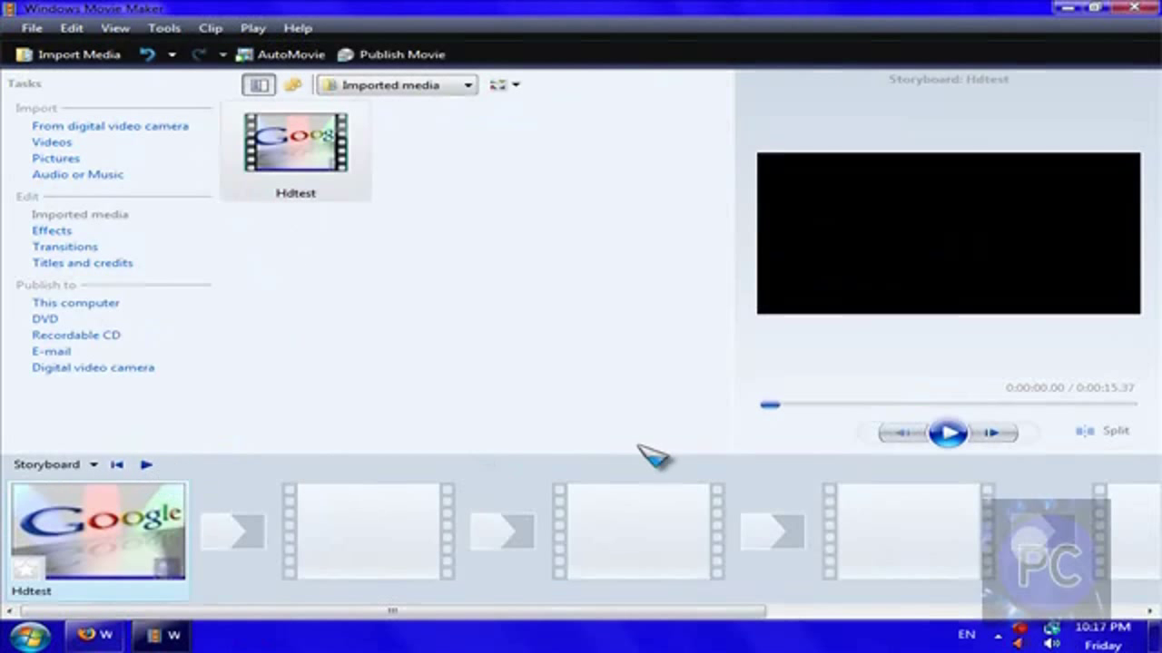
Switch to Timeline view and back to Storyboard, then review the Undo list
{"action": "left_click", "coordinate": [95, 465]}
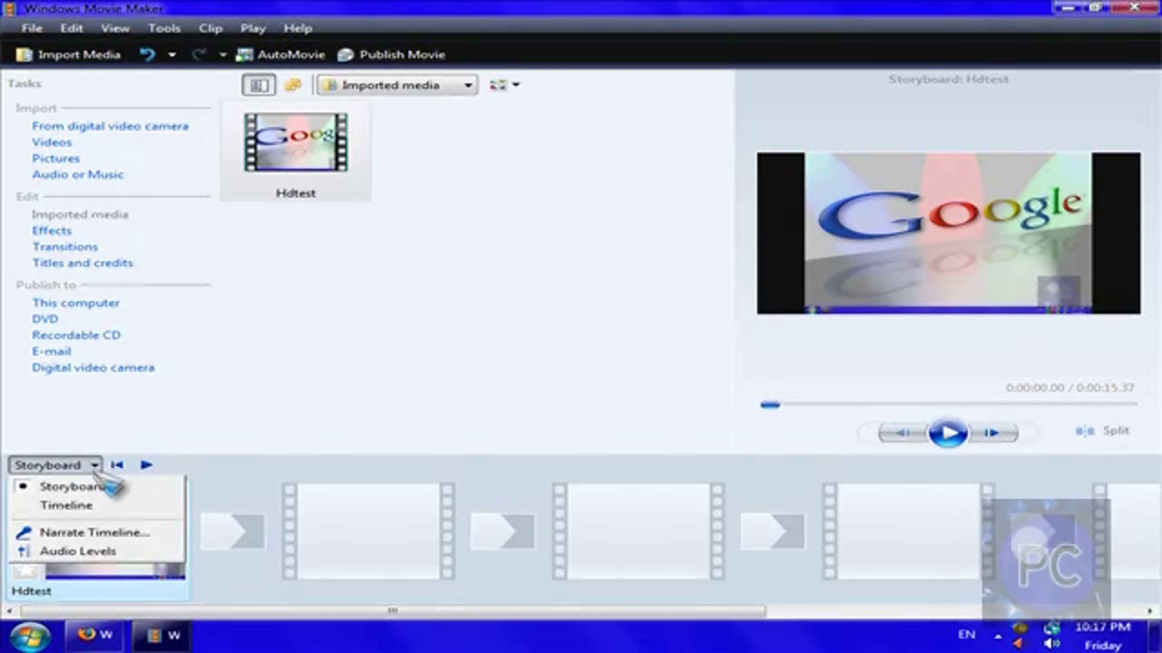
{"action": "left_click", "coordinate": [91, 505]}
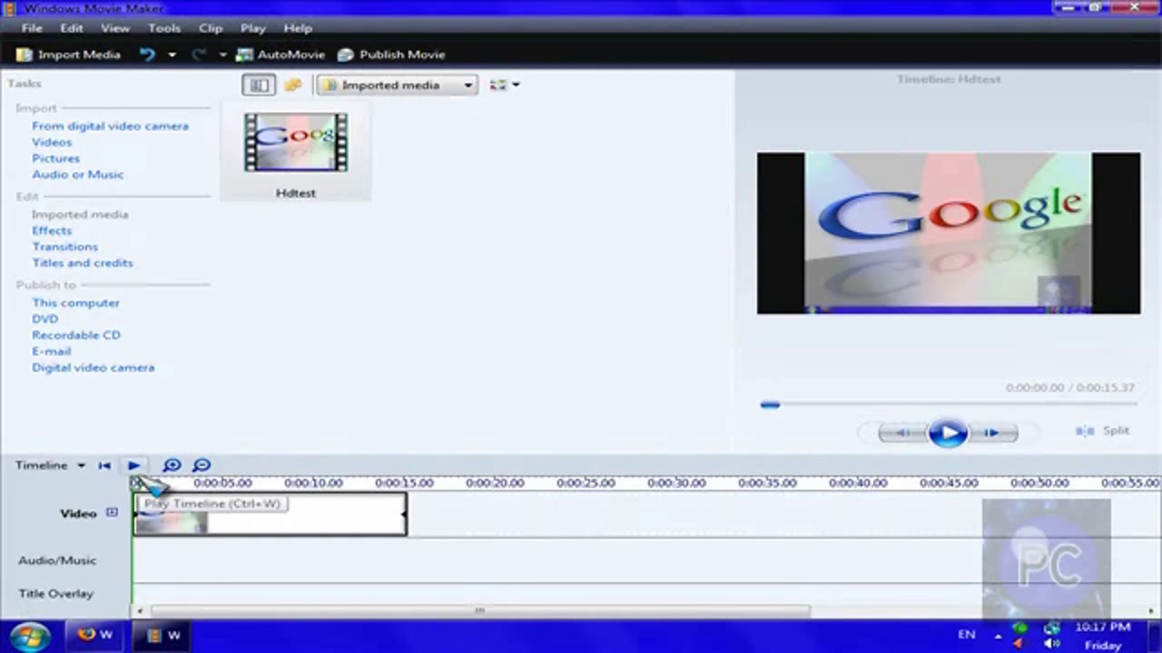
{"action": "left_click", "coordinate": [80, 465]}
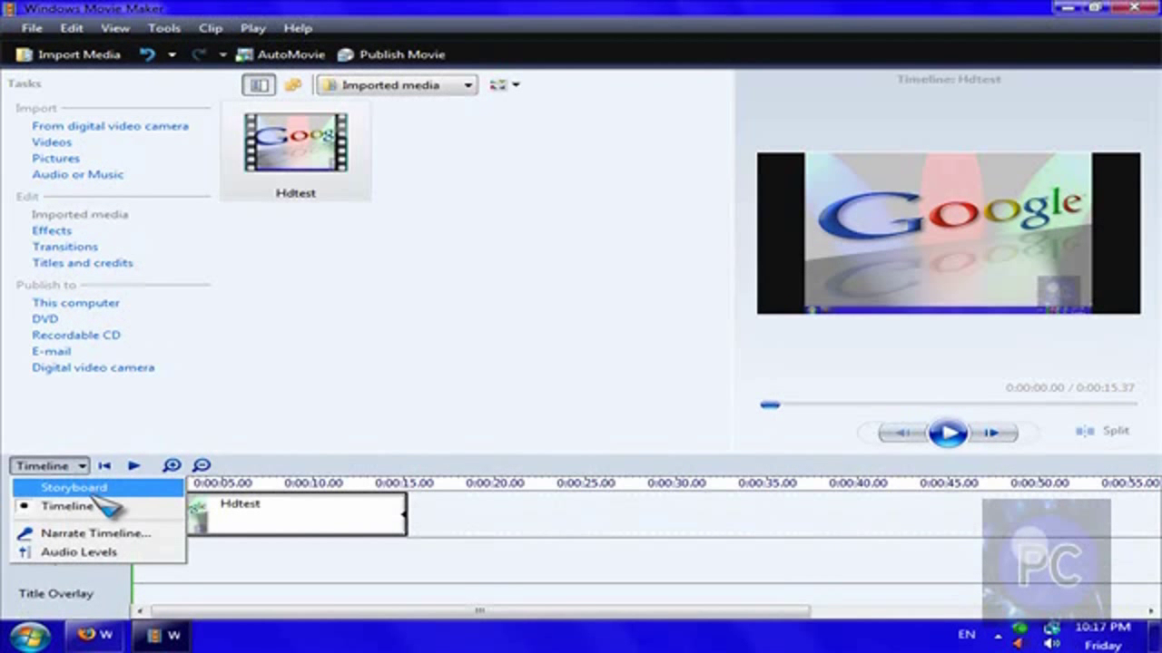
{"action": "left_click", "coordinate": [95, 486]}
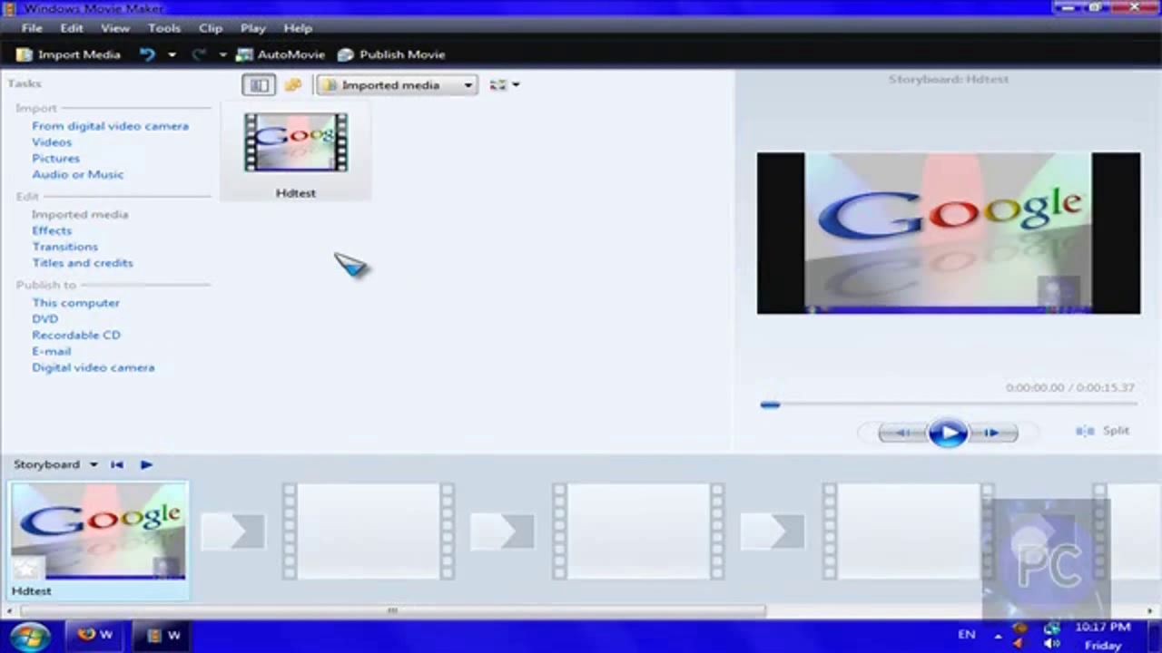
{"action": "left_click", "coordinate": [172, 56]}
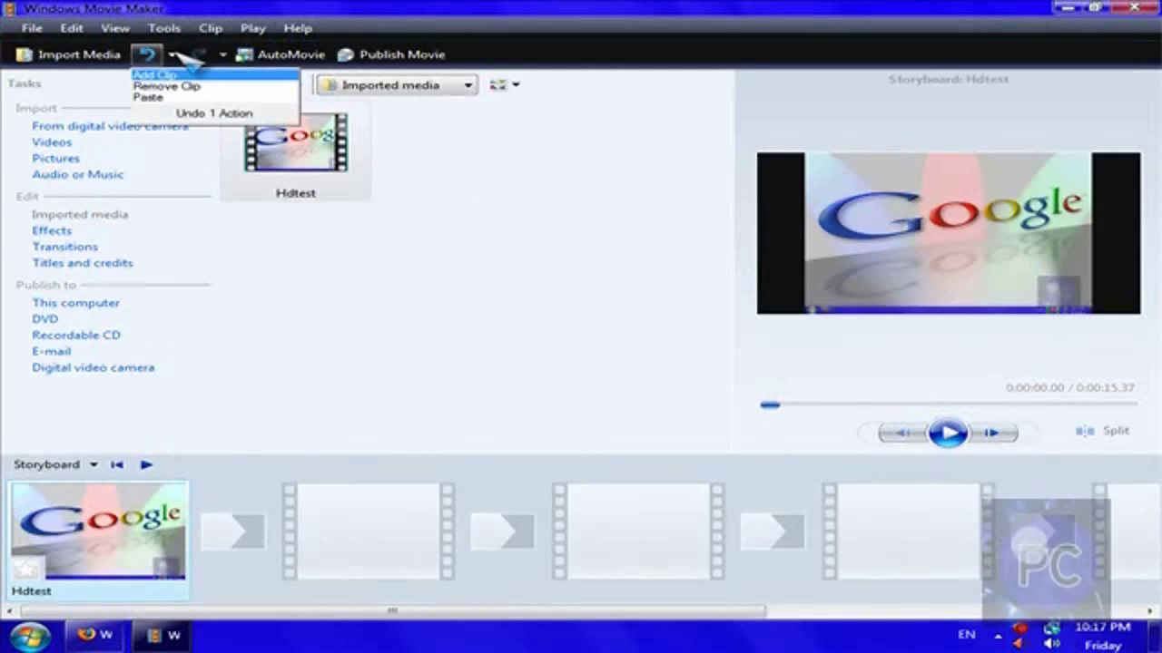
{"action": "left_click", "coordinate": [178, 55]}
{"action": "left_click", "coordinate": [164, 29]}
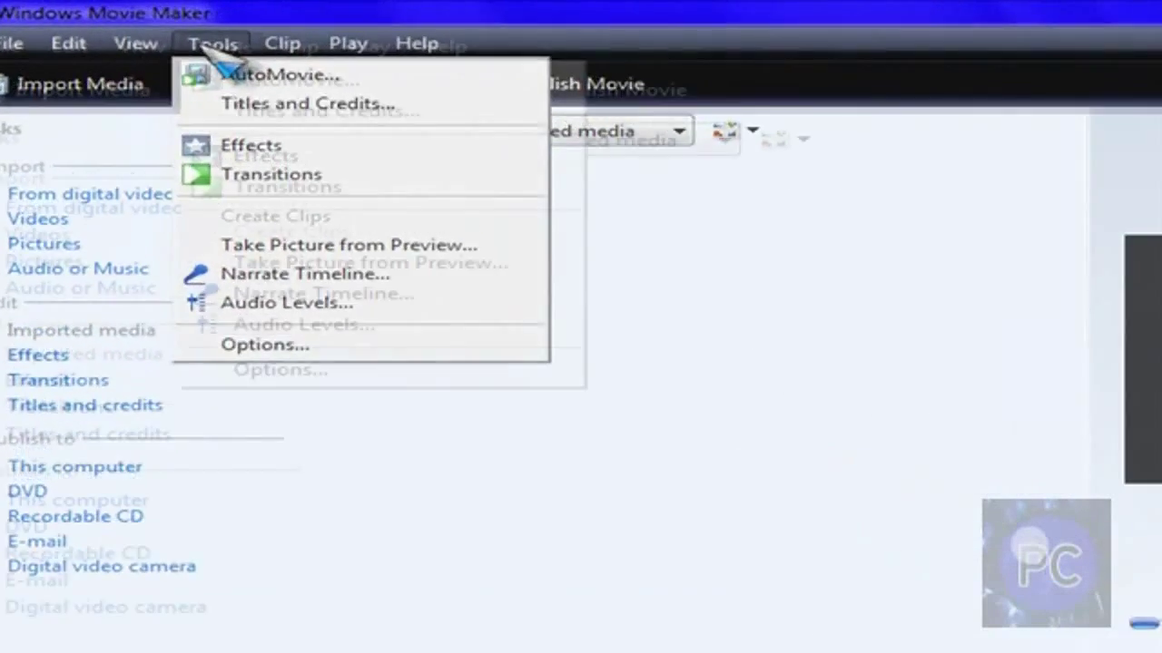
{"action": "left_click", "coordinate": [216, 47]}
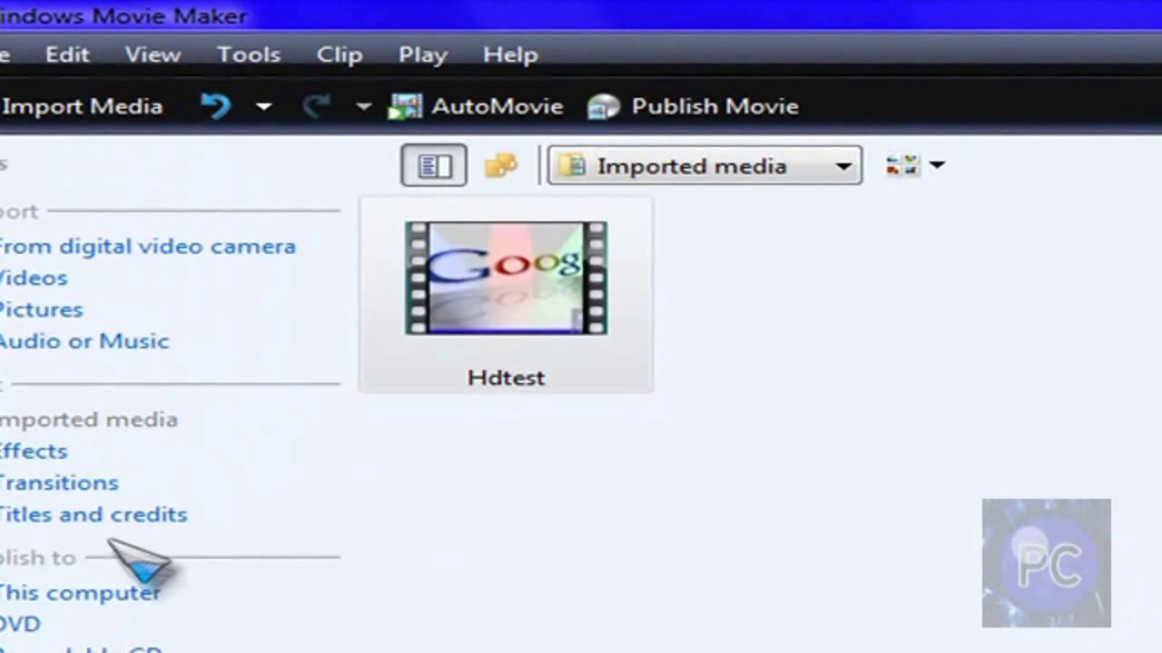
{"action": "left_click", "coordinate": [36, 451]}
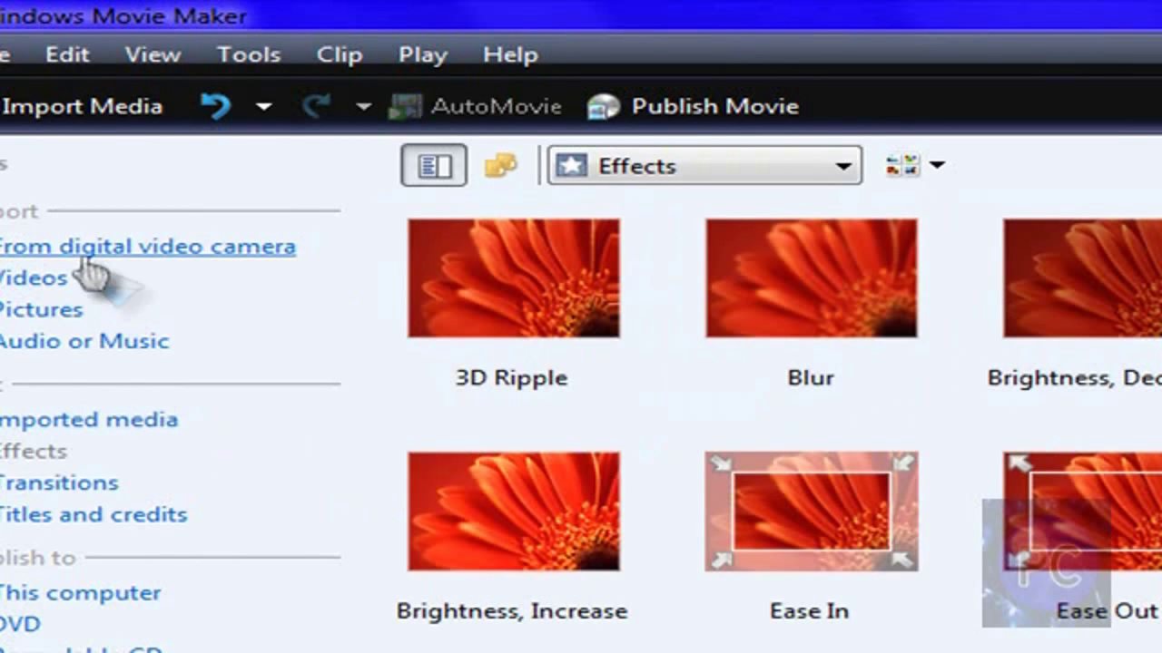
{"action": "left_click", "coordinate": [70, 420]}
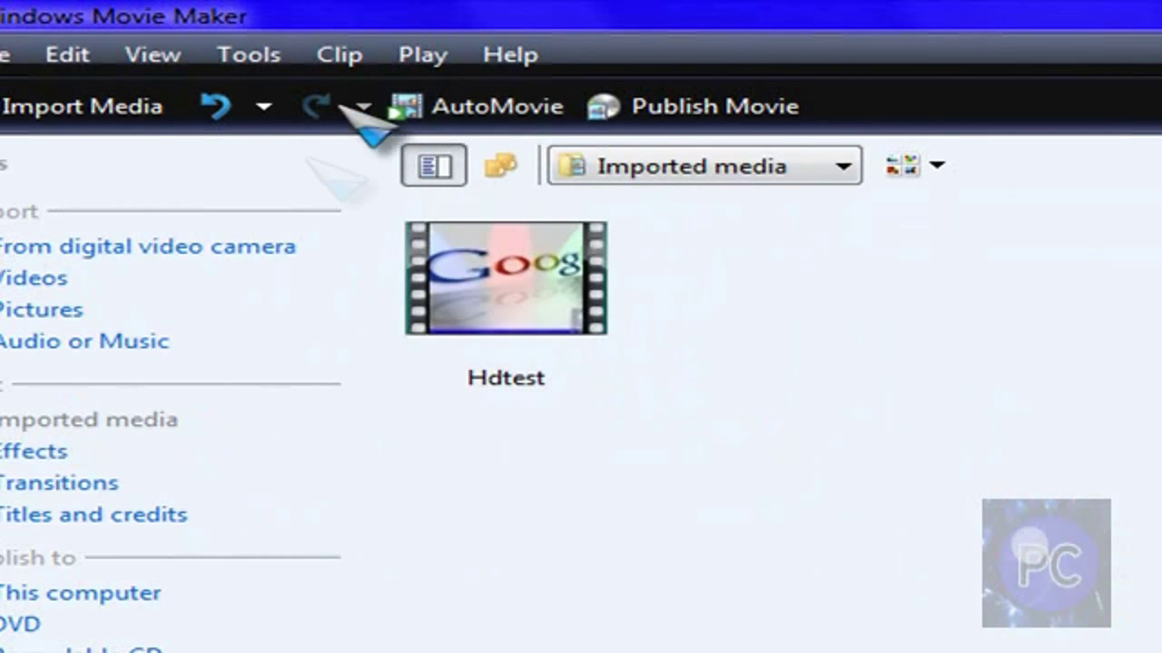
{"action": "left_click", "coordinate": [269, 69]}
In Advanced options, change the aspect ratio to 4:3, restore 16:9 with NTSC, and save
{"action": "left_click", "coordinate": [506, 439]}
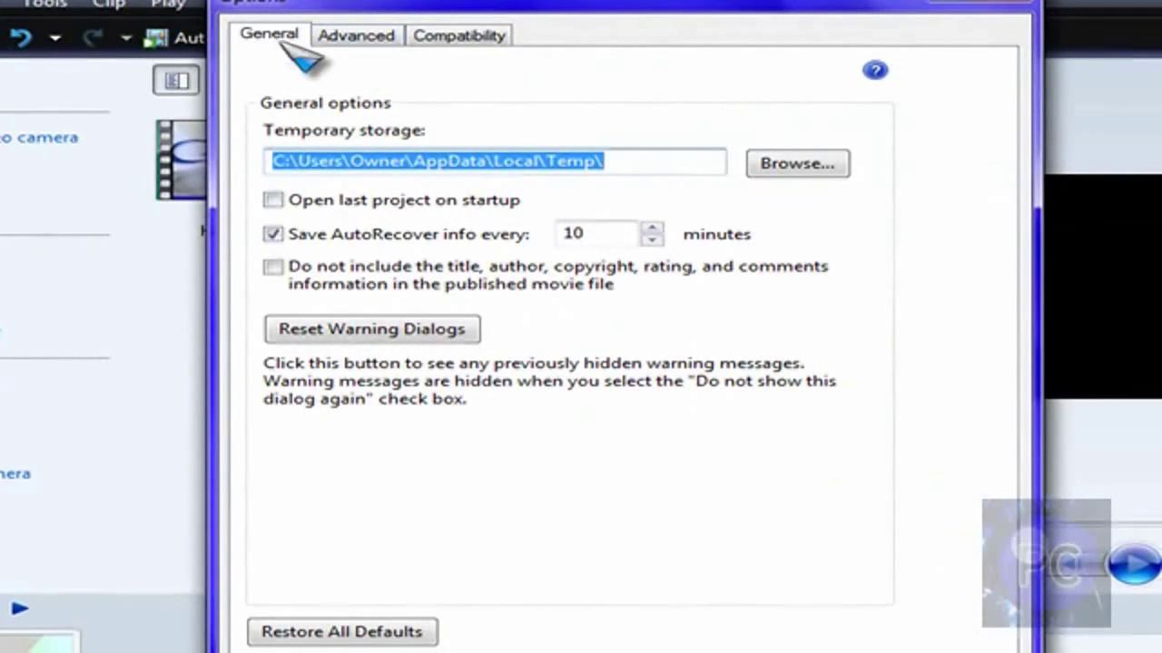
{"action": "left_click", "coordinate": [667, 162]}
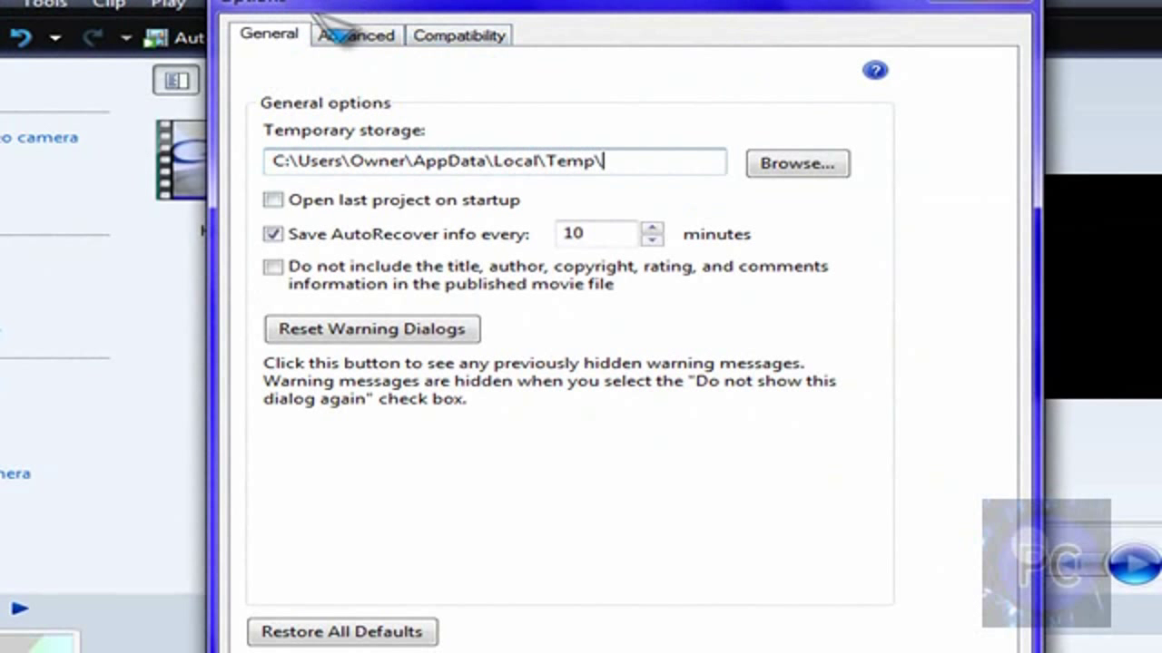
{"action": "left_click", "coordinate": [354, 35]}
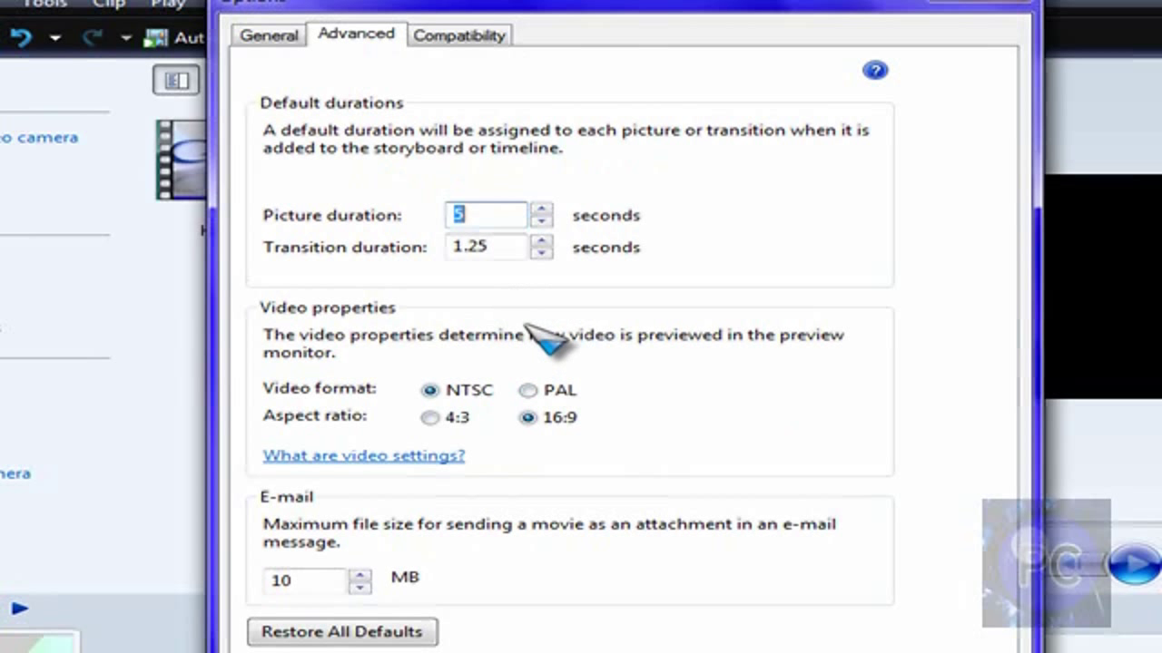
{"action": "left_click", "coordinate": [551, 392]}
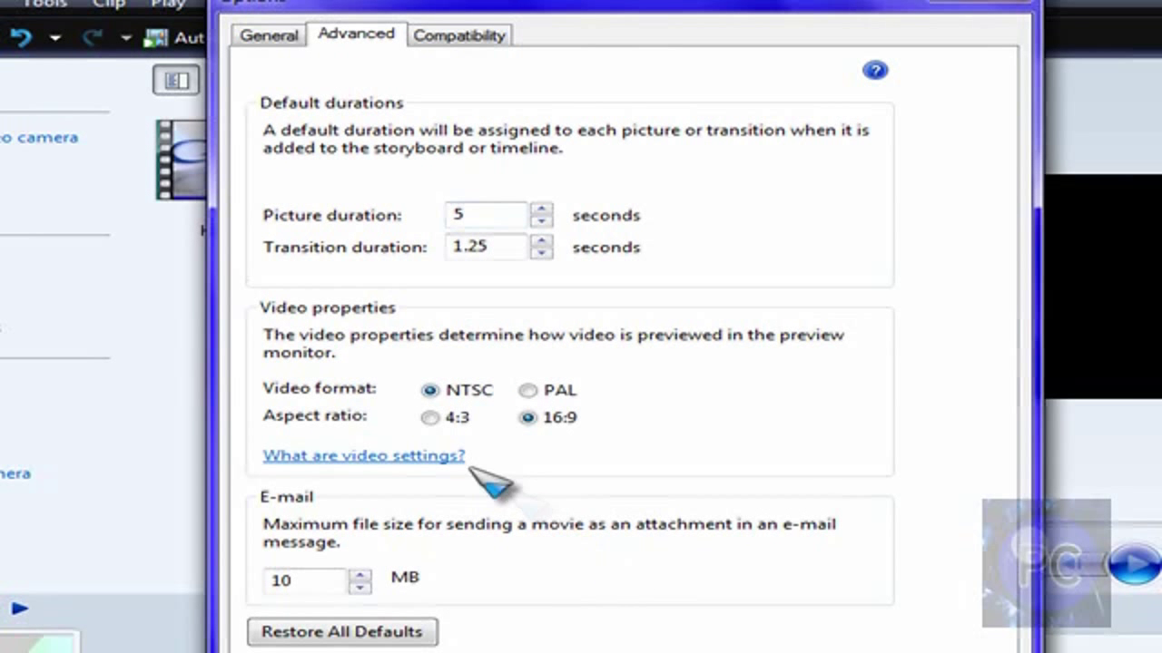
{"action": "left_click", "coordinate": [452, 419]}
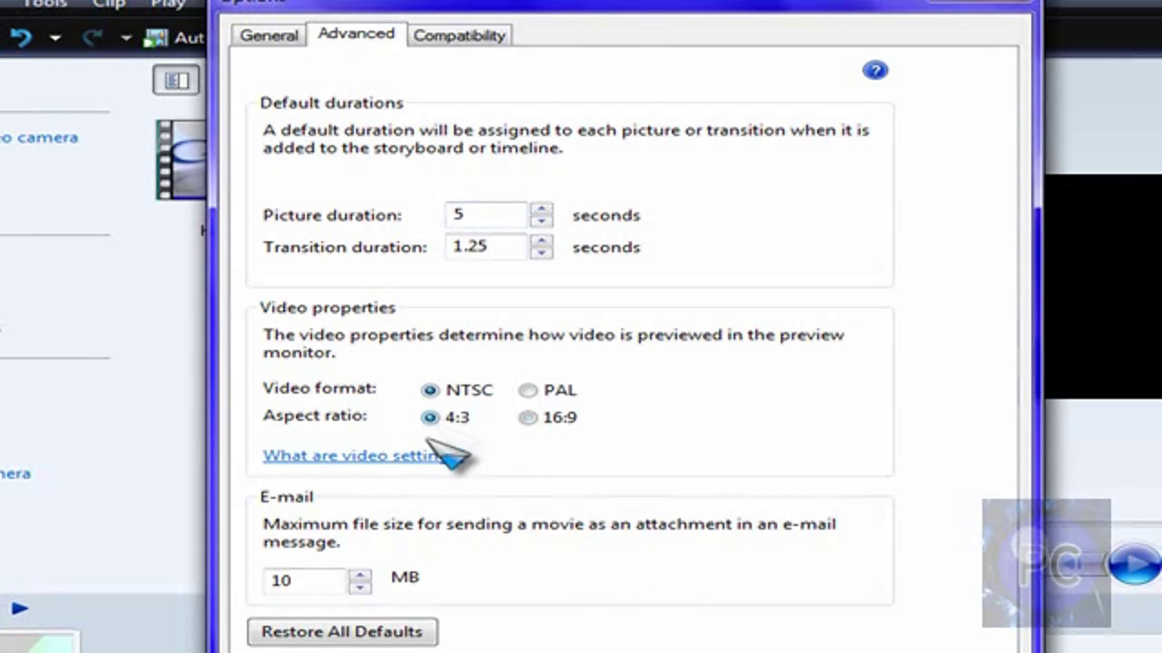
{"action": "left_click", "coordinate": [530, 418]}
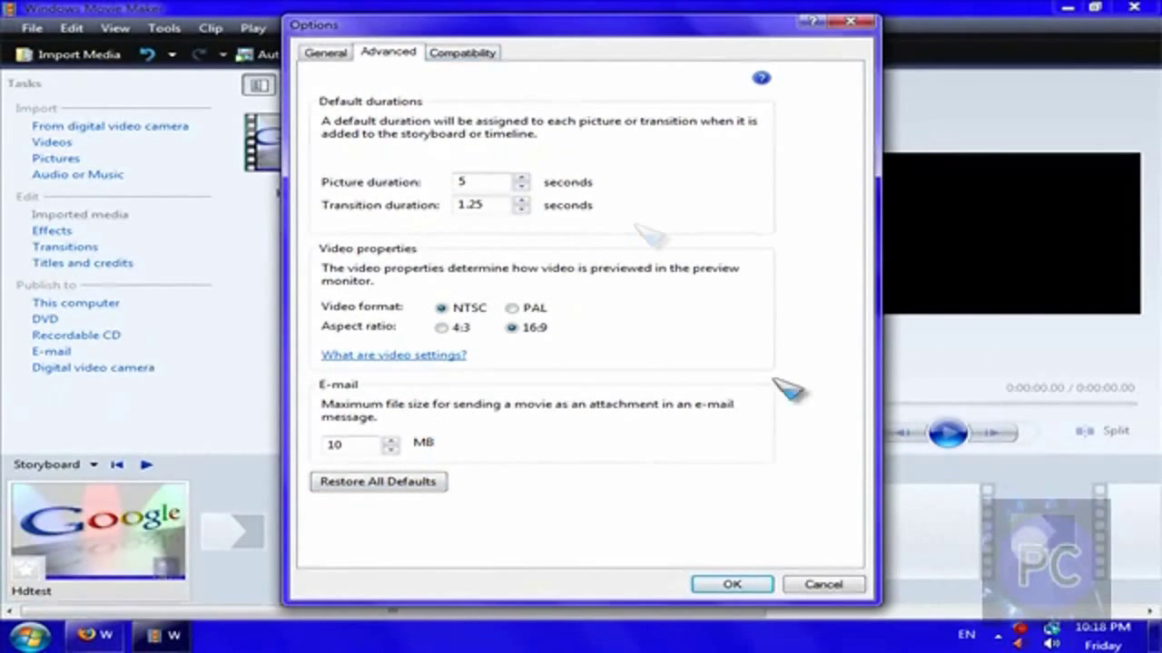
{"action": "left_click", "coordinate": [752, 588]}
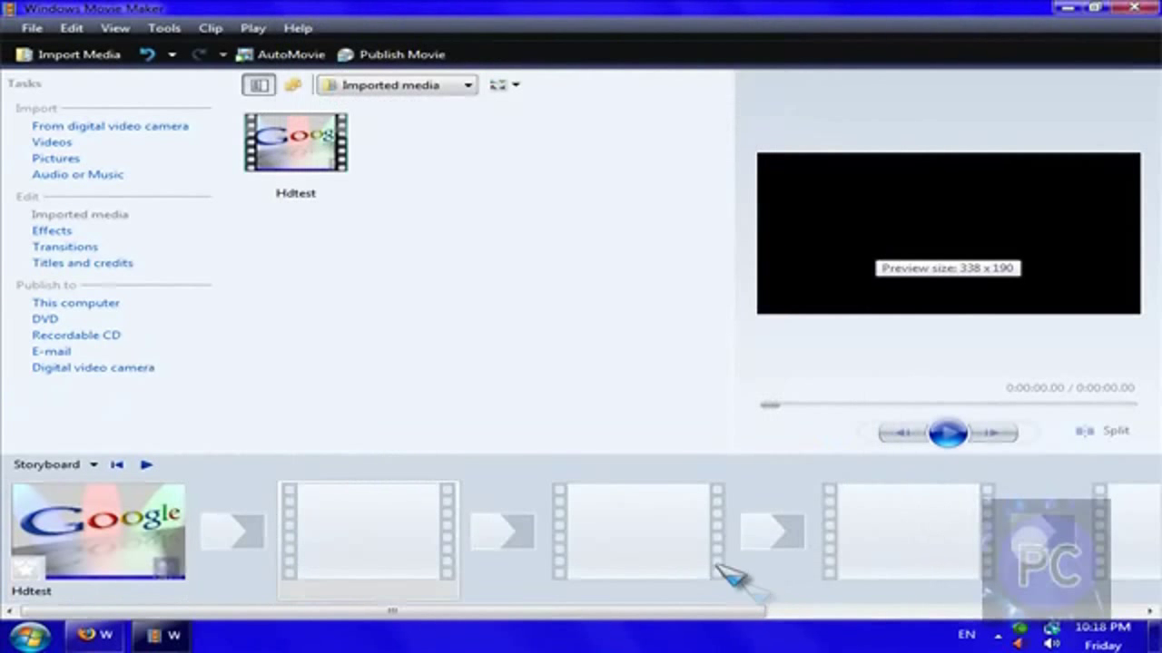
Name the movie 'test', keep the Desktop as its destination, and continue to quality settings
{"action": "left_click_drag", "start_coordinate": [425, 234], "coordinate": [155, 109]}
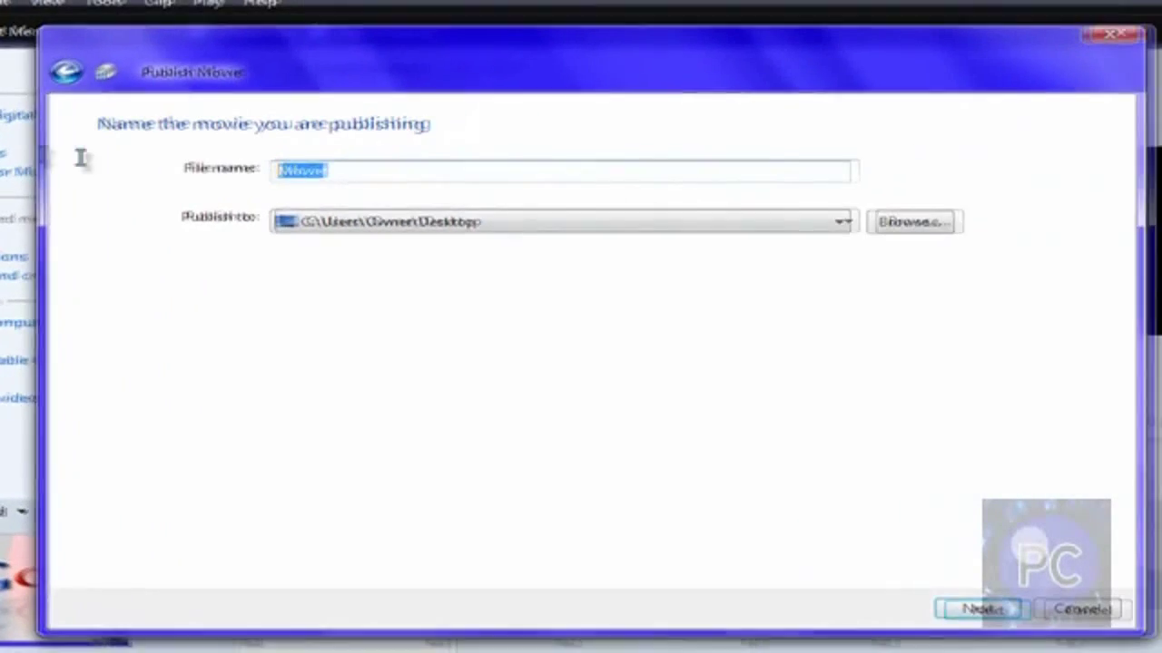
{"action": "left_click", "coordinate": [450, 169]}
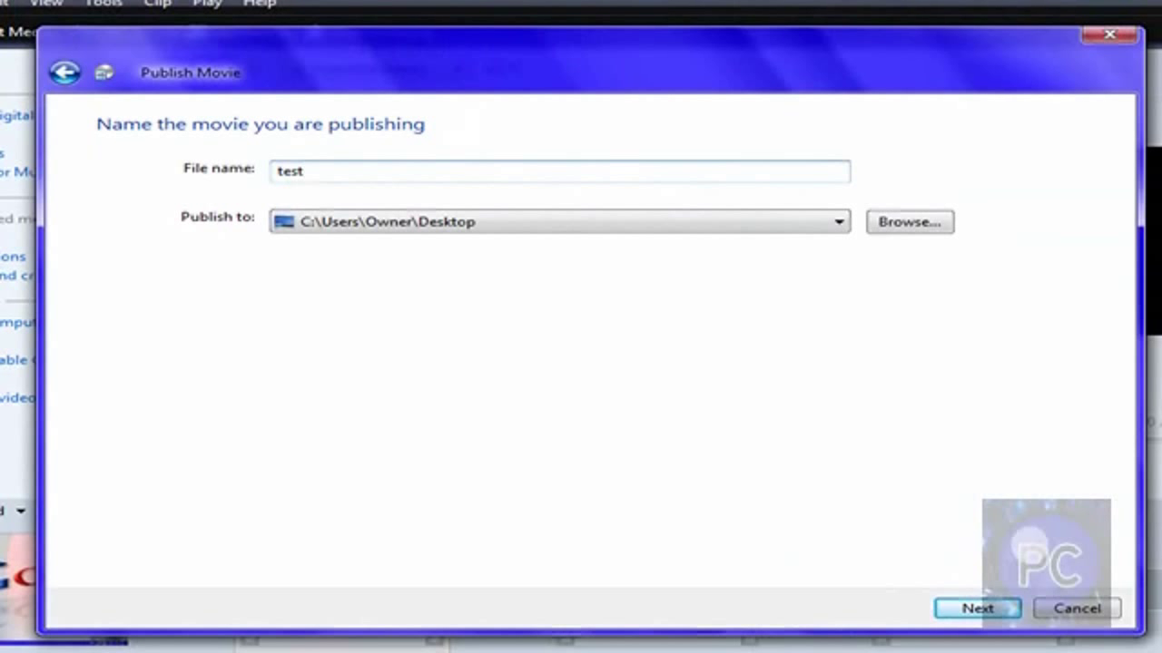
{"action": "left_click", "coordinate": [624, 222]}
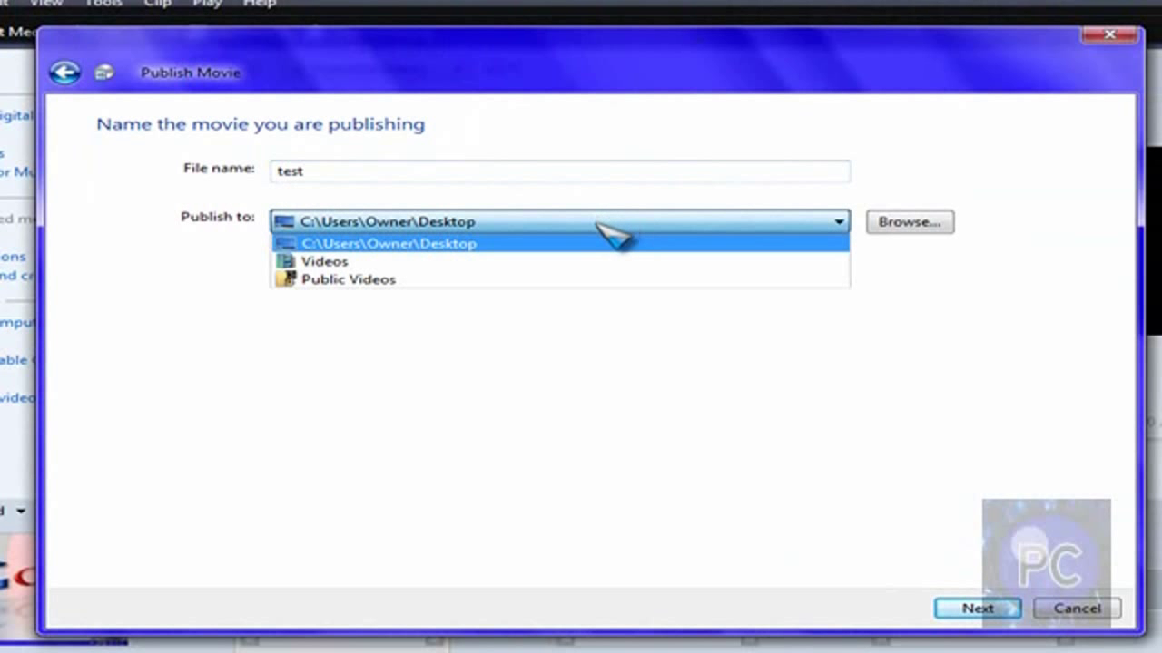
{"action": "left_click", "coordinate": [597, 222]}
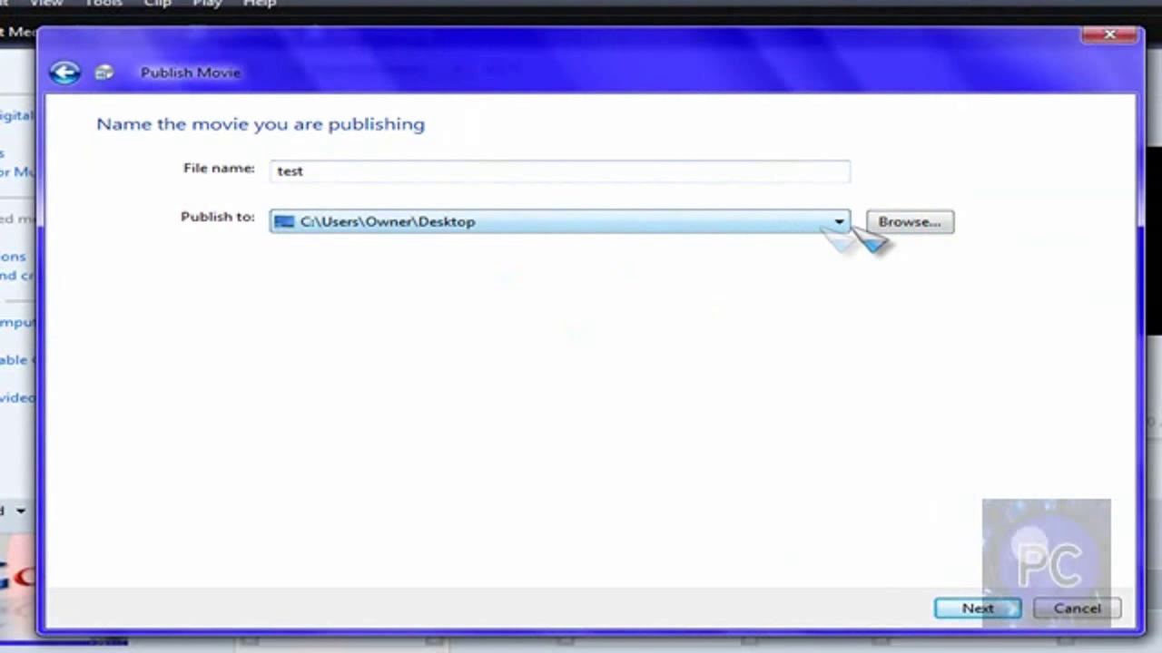
{"action": "left_click", "coordinate": [907, 227]}
{"action": "left_click", "coordinate": [806, 184]}
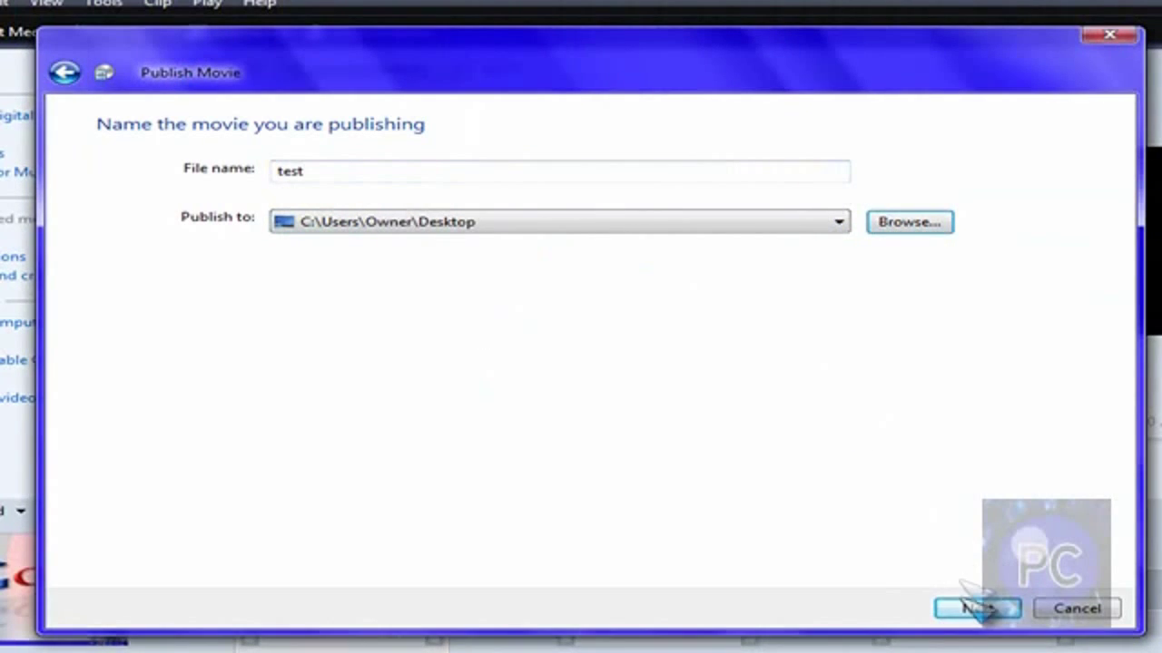
{"action": "left_click", "coordinate": [975, 608]}
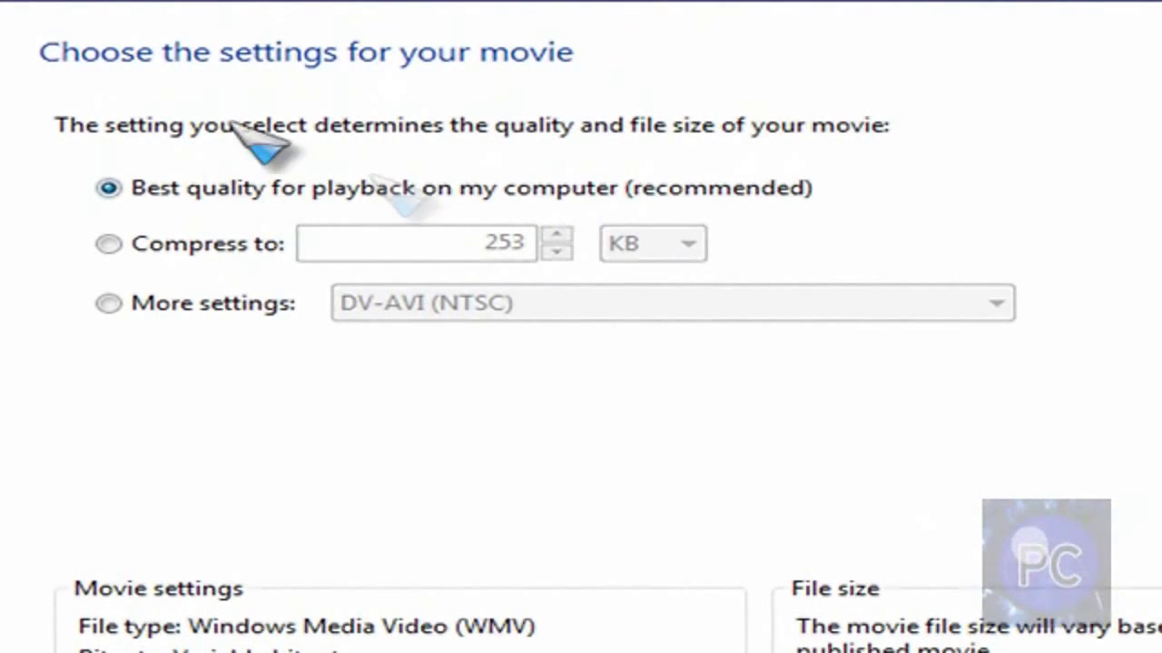
Choose More settings with Windows Media HD 720p (5.9 Mbps) and start publishing
{"action": "left_click", "coordinate": [111, 301]}
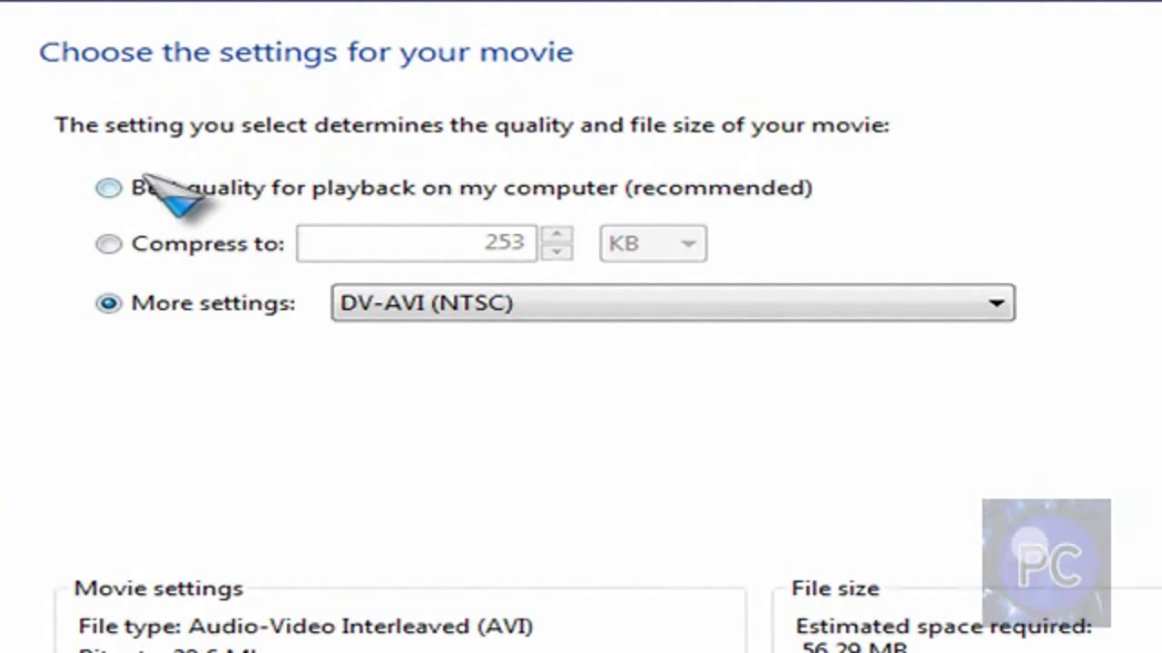
{"action": "left_click", "coordinate": [980, 308]}
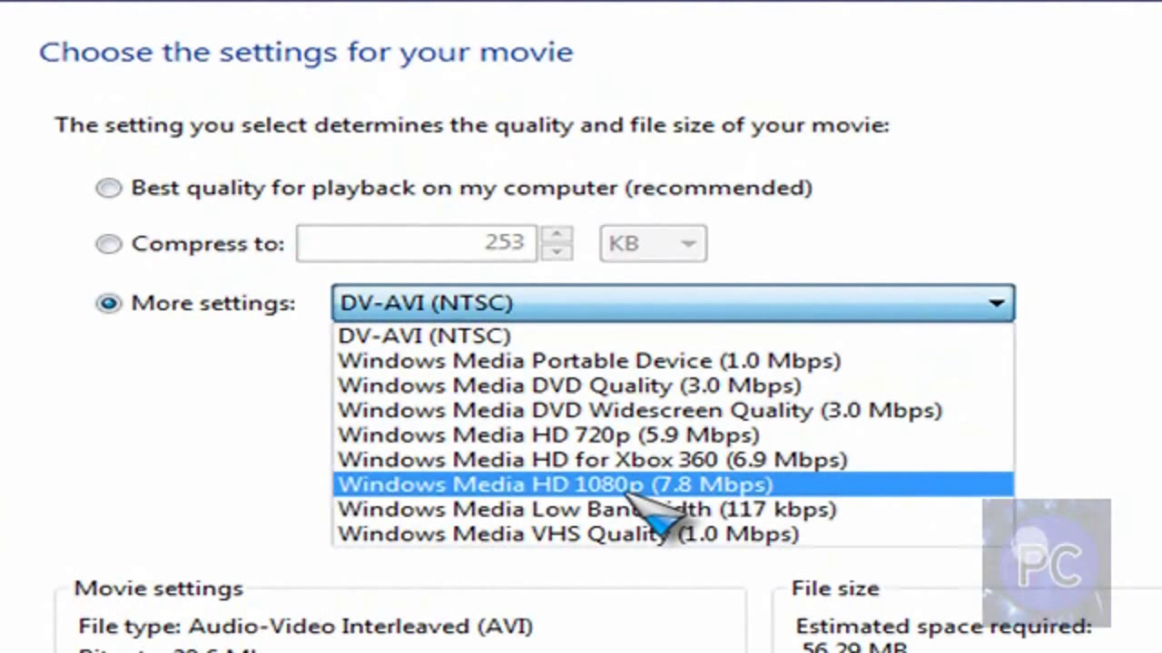
{"action": "left_click", "coordinate": [655, 435]}
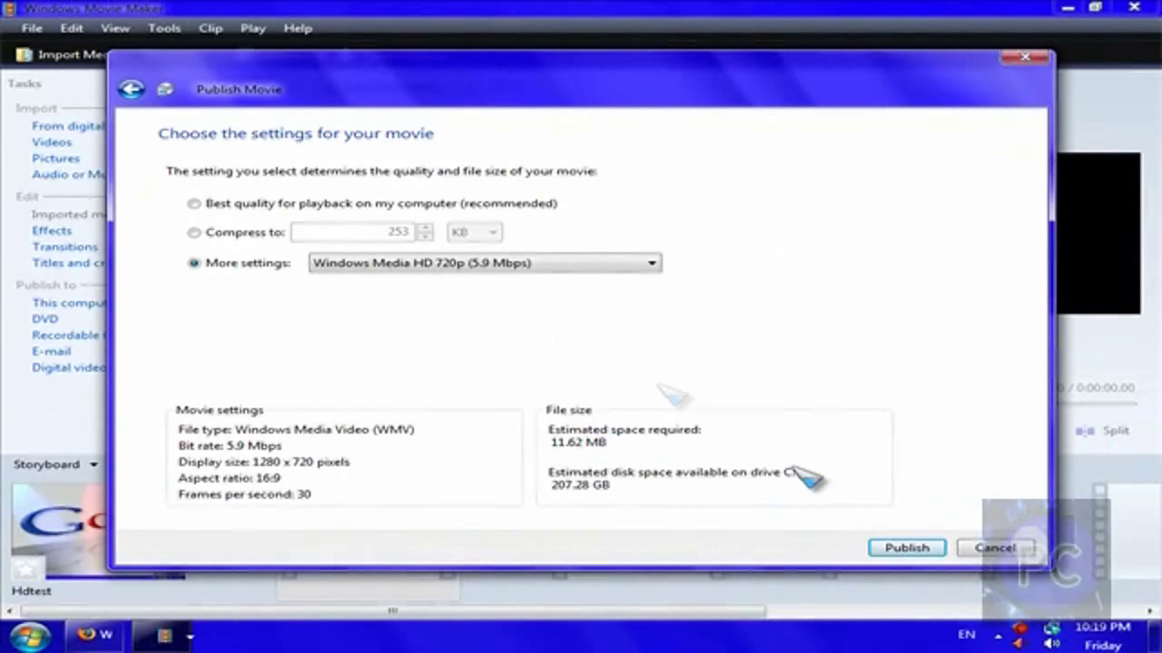
{"action": "left_click", "coordinate": [908, 549]}
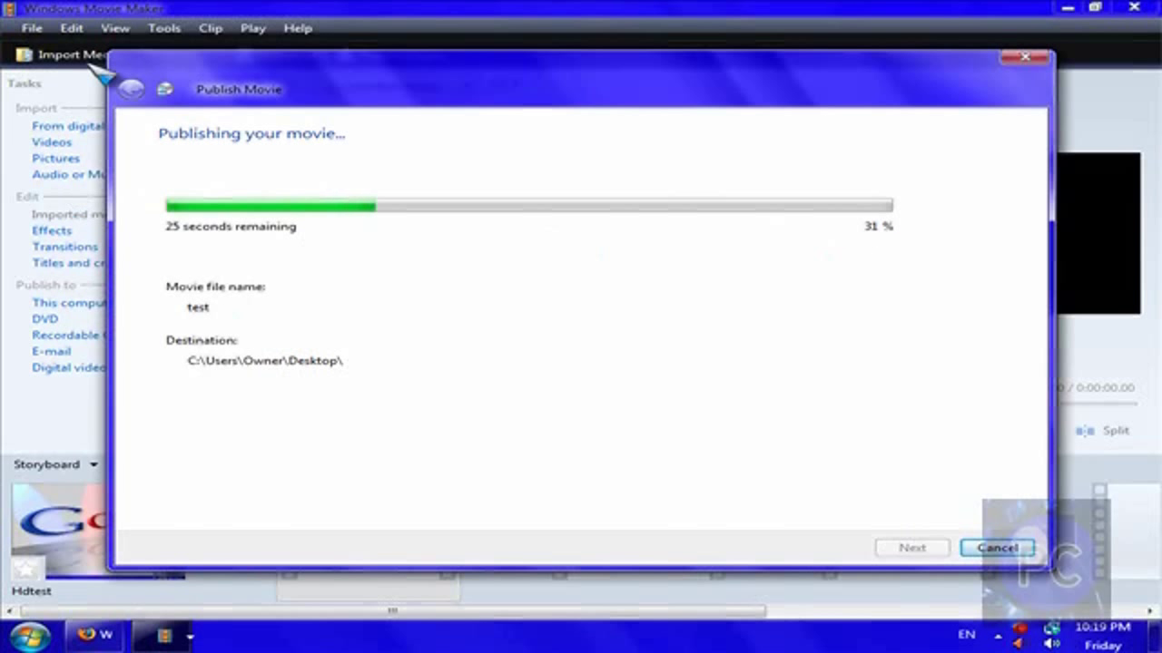
Move the publishing progress window aside and back, then close it once test reaches 100%
{"action": "left_click", "coordinate": [168, 638]}
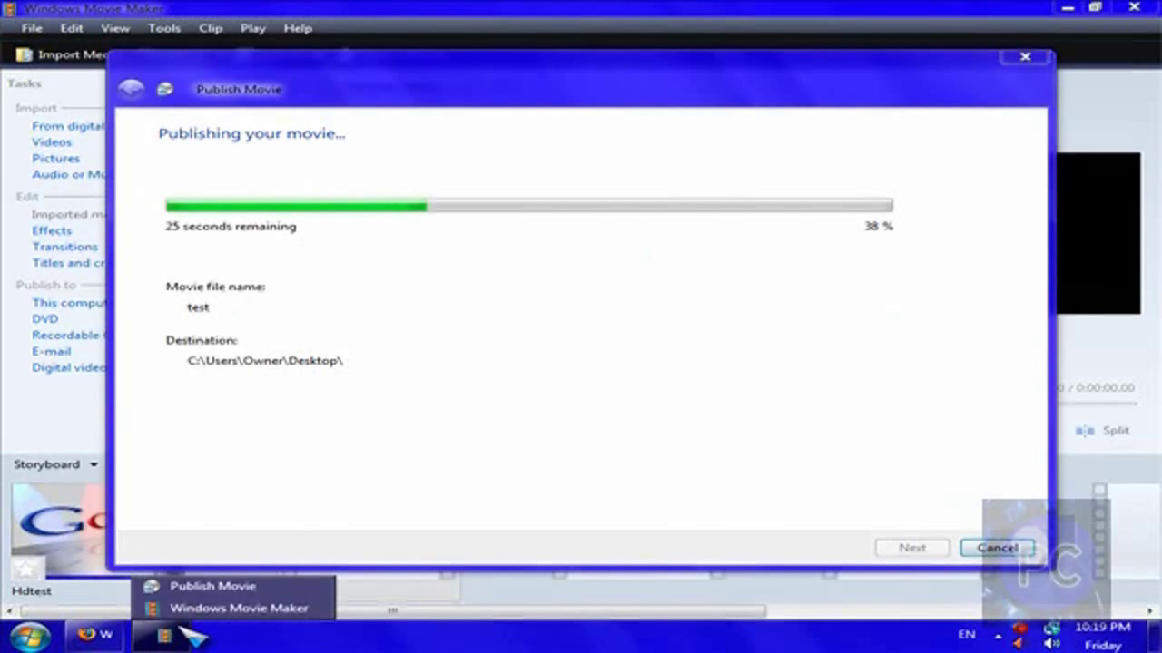
{"action": "left_click", "coordinate": [231, 610]}
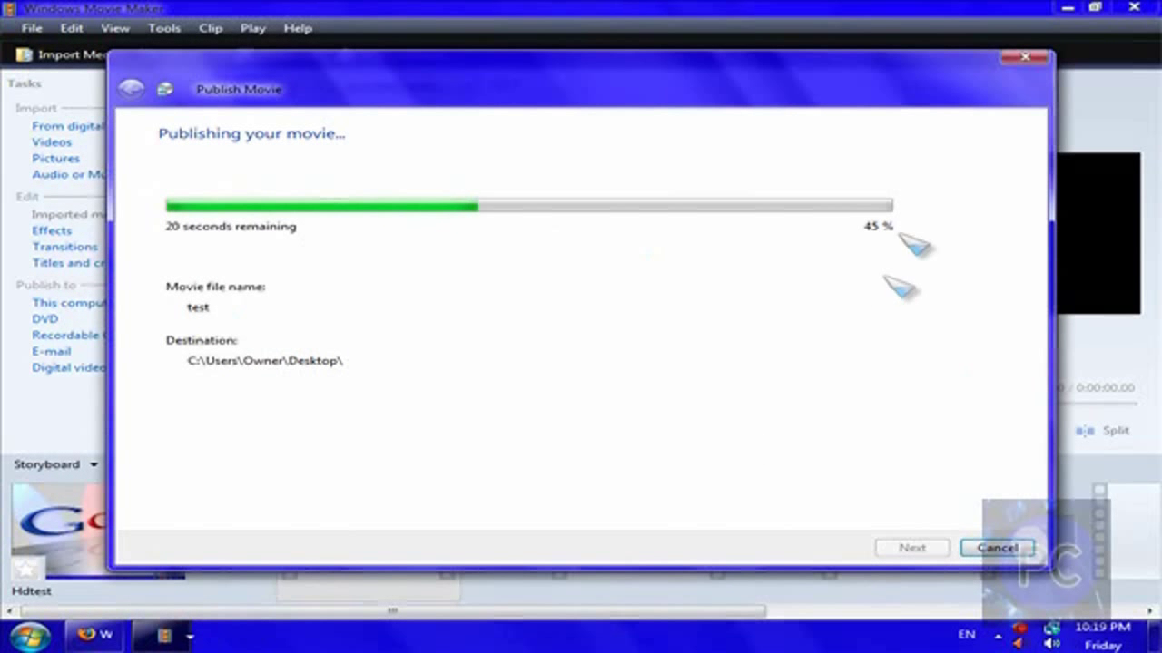
{"action": "left_click_drag", "start_coordinate": [912, 74], "coordinate": [544, 512]}
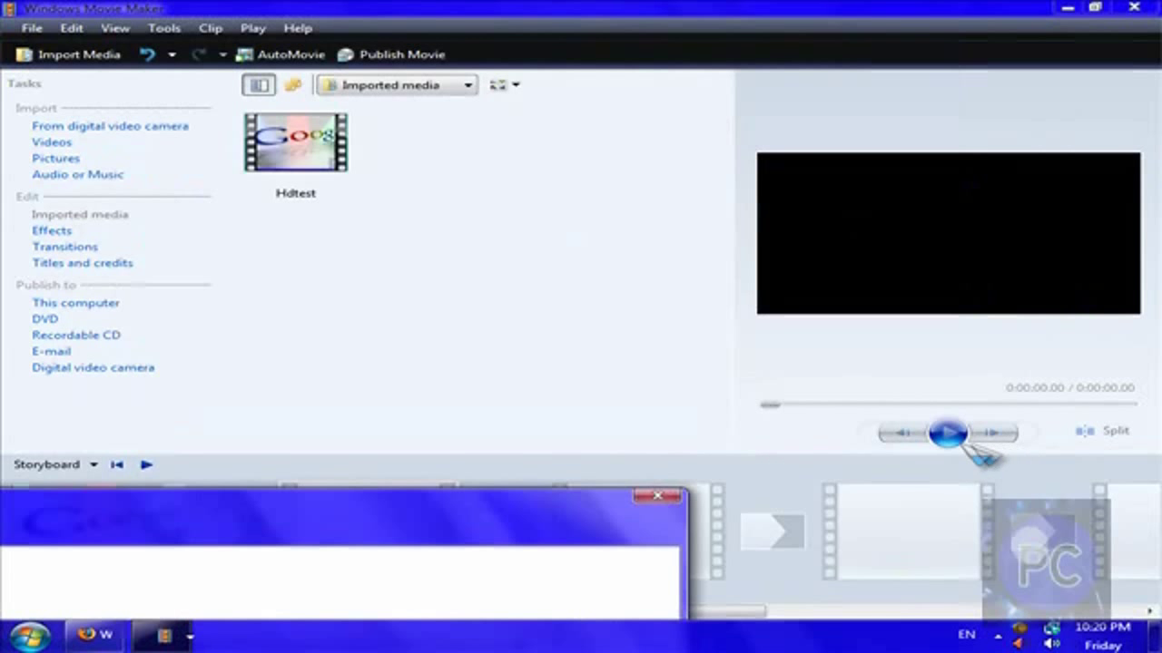
{"action": "left_click_drag", "start_coordinate": [420, 541], "coordinate": [750, 115]}
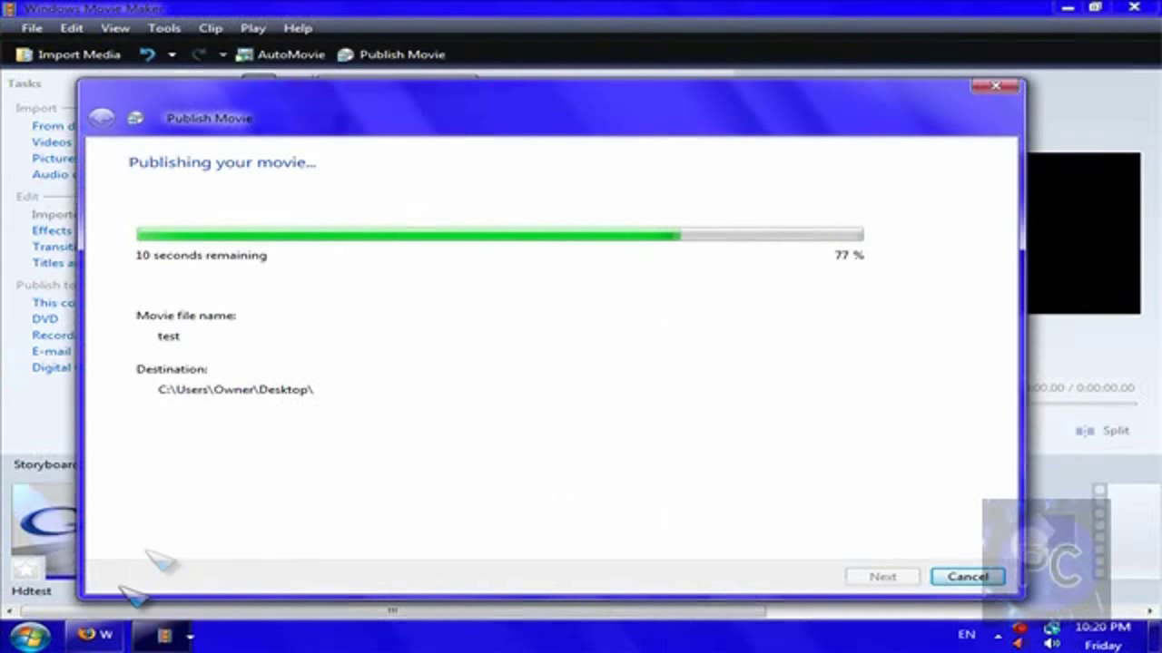
{"action": "left_click", "coordinate": [98, 636]}
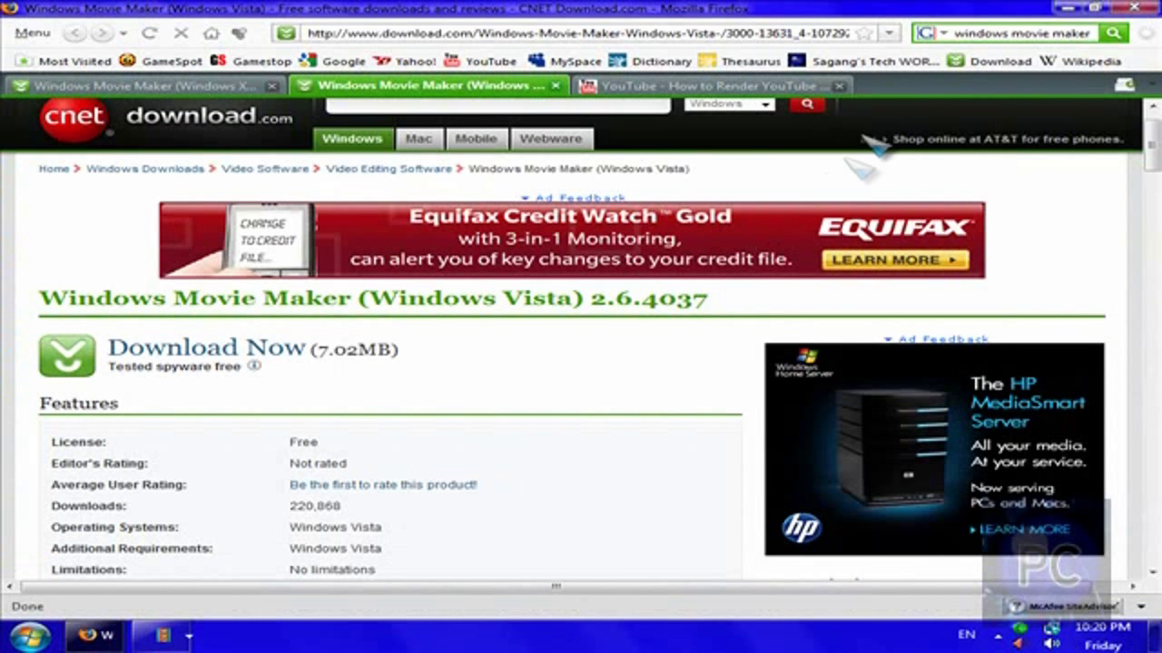
{"action": "left_click", "coordinate": [1067, 7]}
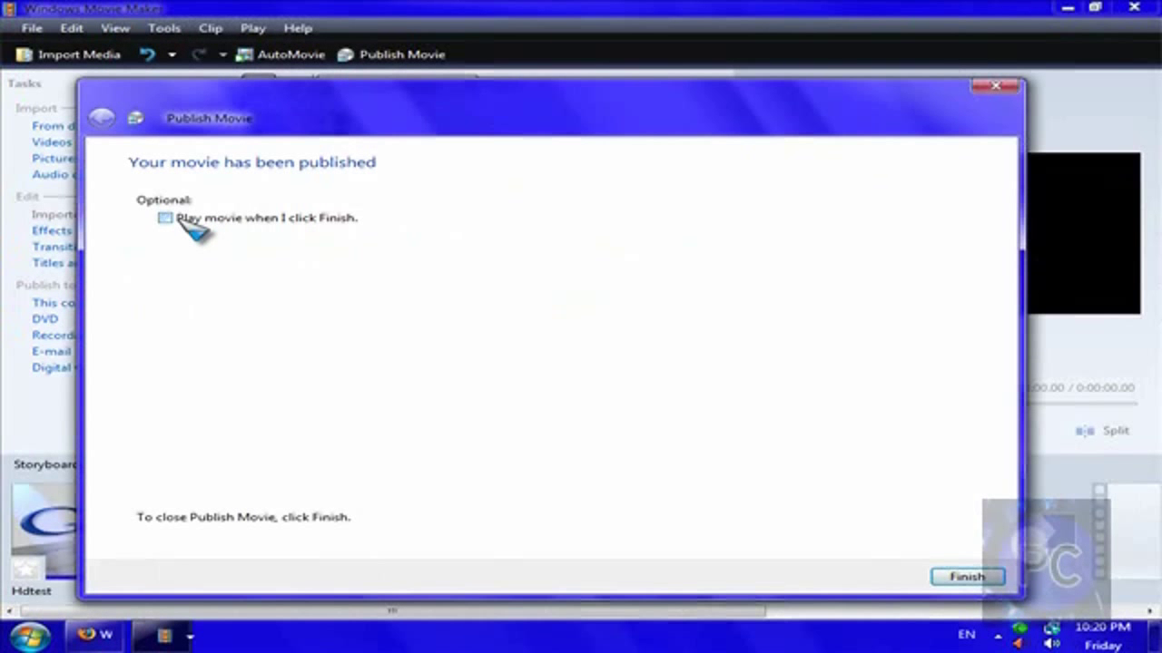
{"action": "left_click", "coordinate": [967, 578]}
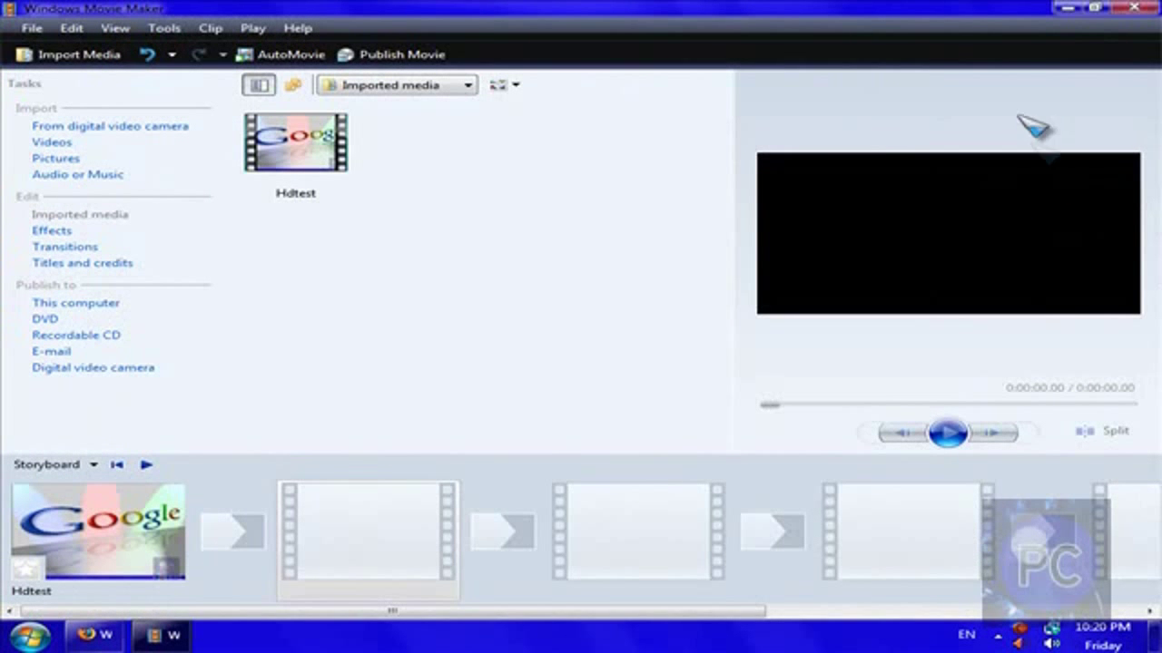
Minimize Movie Maker, move test.wmv to the desktop centre, and open it in Windows Media Player
{"action": "left_click", "coordinate": [1073, 9]}
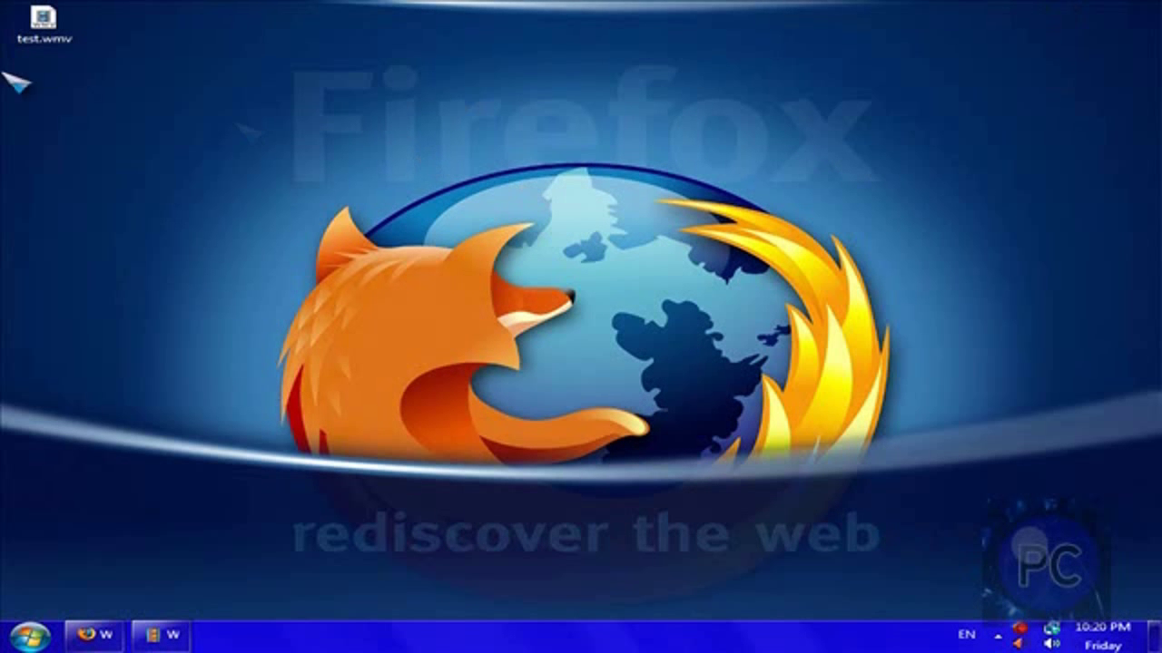
{"action": "left_click_drag", "start_coordinate": [41, 20], "coordinate": [572, 331]}
{"action": "left_click_drag", "start_coordinate": [89, 132], "coordinate": [1004, 441]}
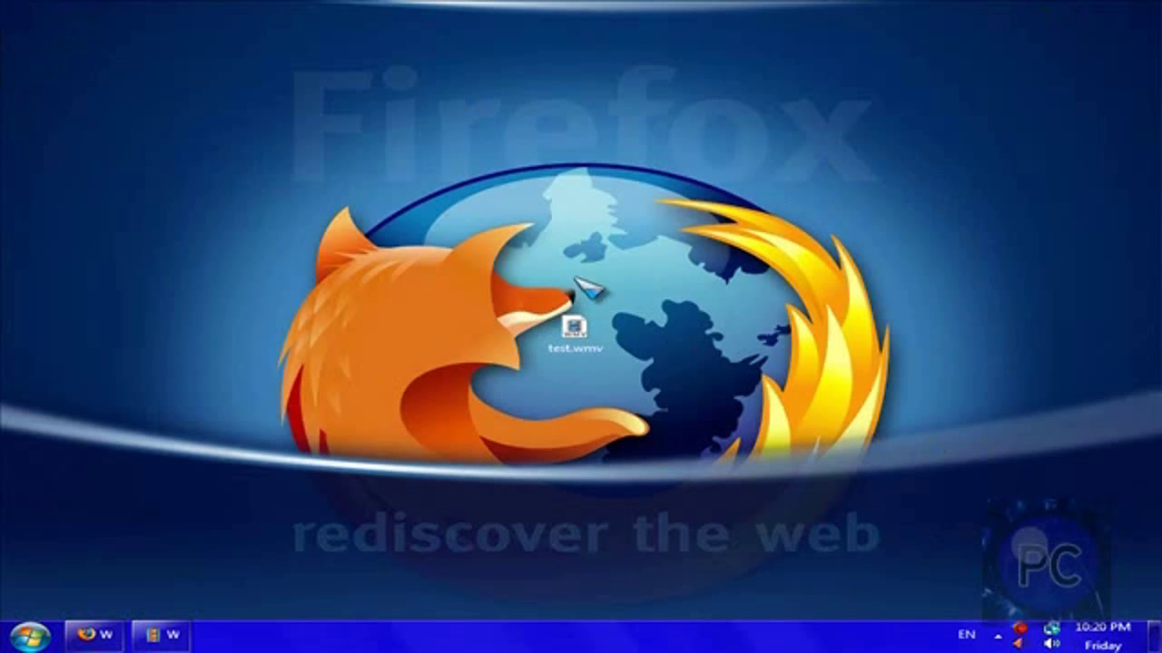
{"action": "left_click_drag", "start_coordinate": [574, 350], "coordinate": [573, 277]}
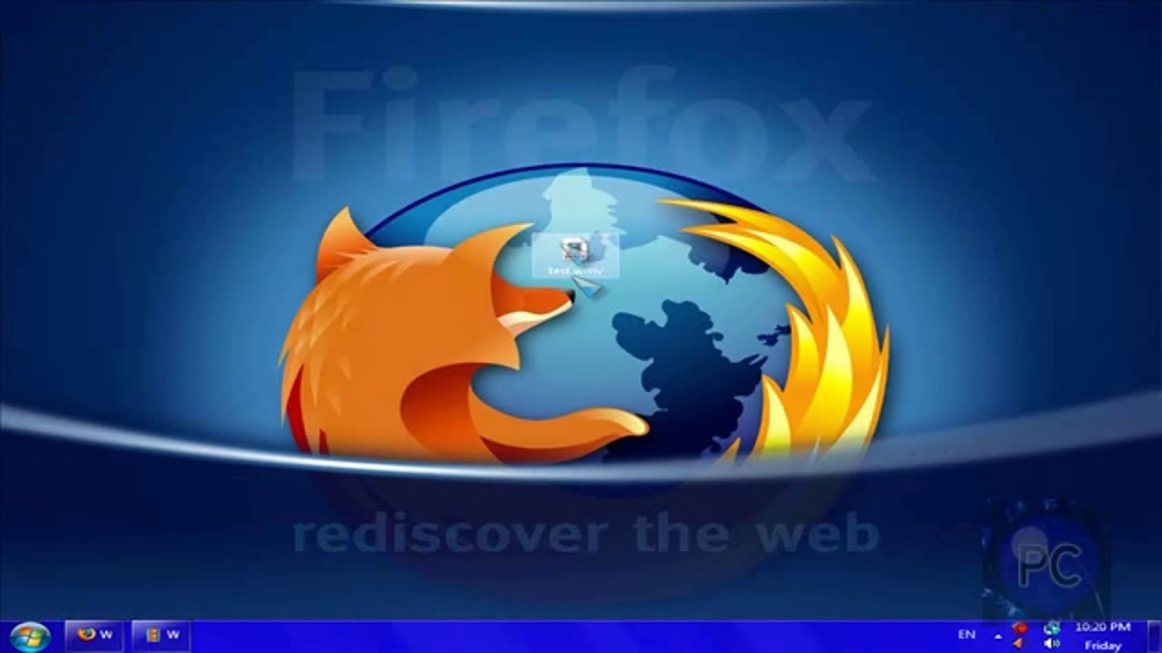
{"action": "right_click", "coordinate": [564, 242]}
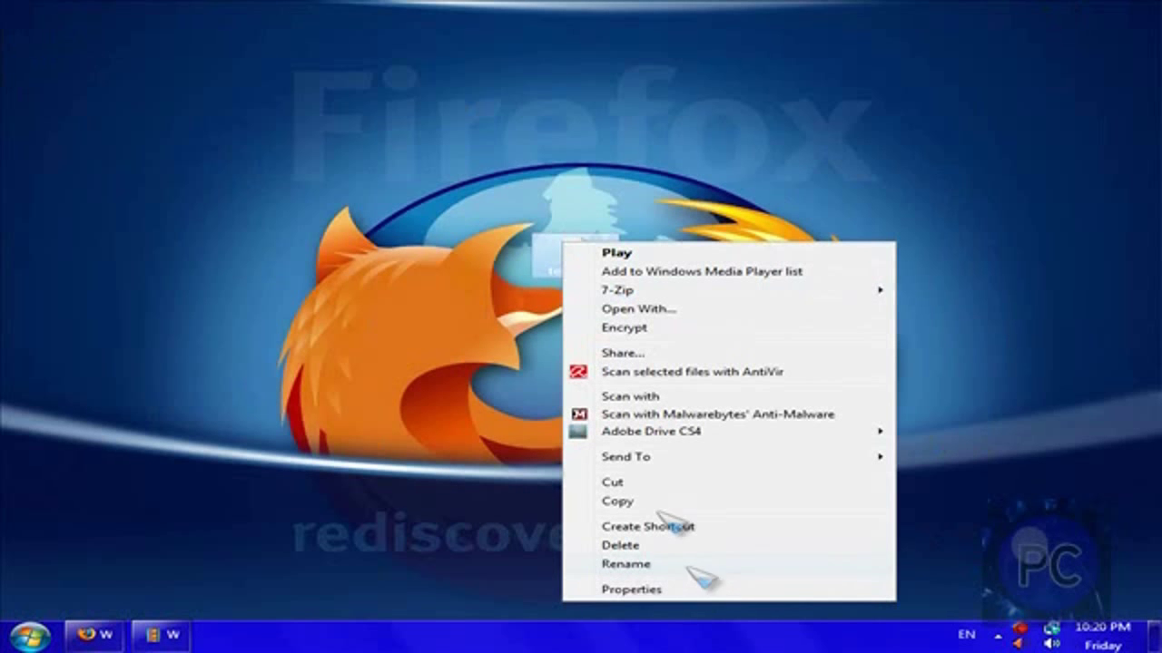
{"action": "left_click", "coordinate": [258, 263]}
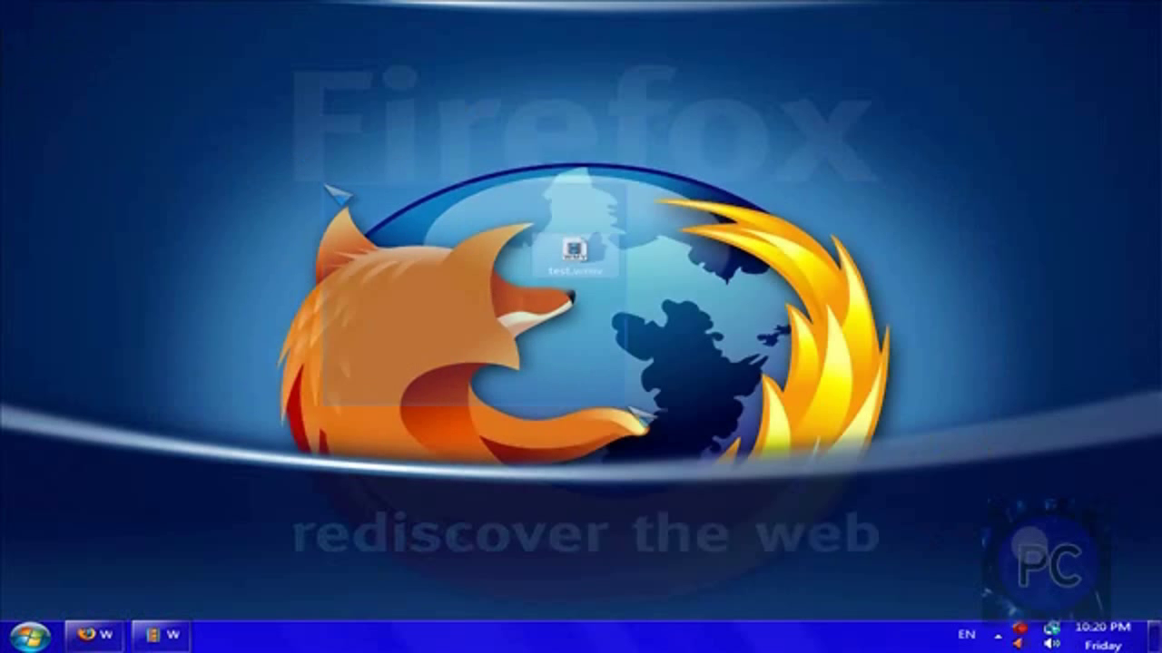
{"action": "double_click", "coordinate": [571, 254]}
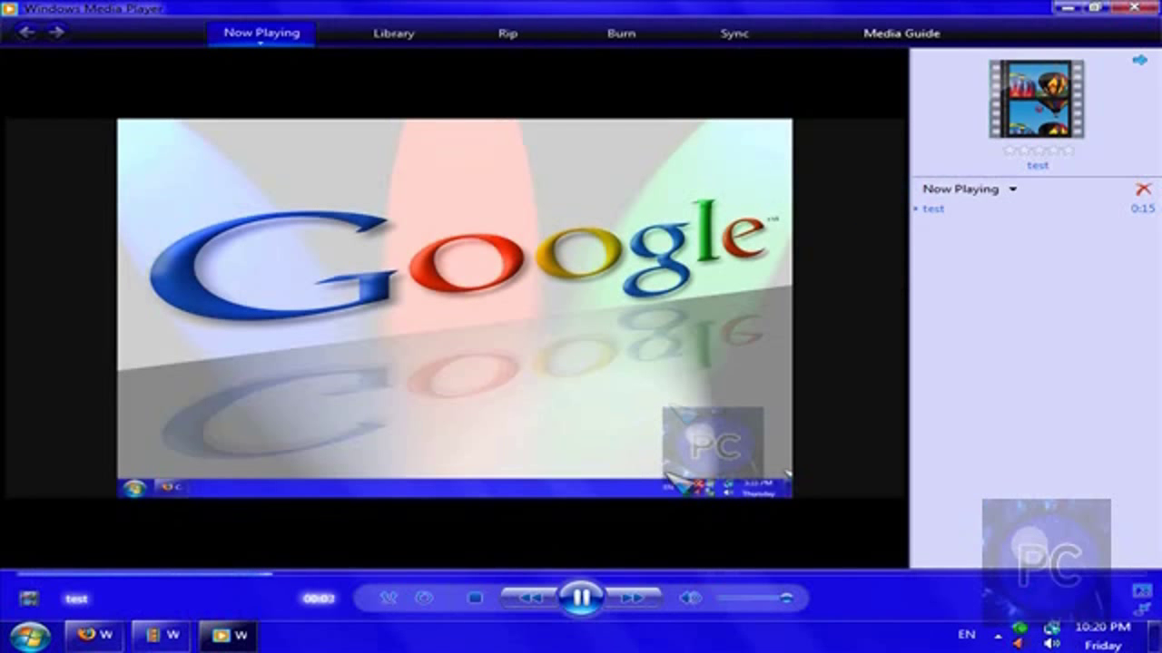
Pause the test video, minimize the player, and box-select the test.wmv icon on the desktop
{"action": "key", "text": "ctrl+p"}
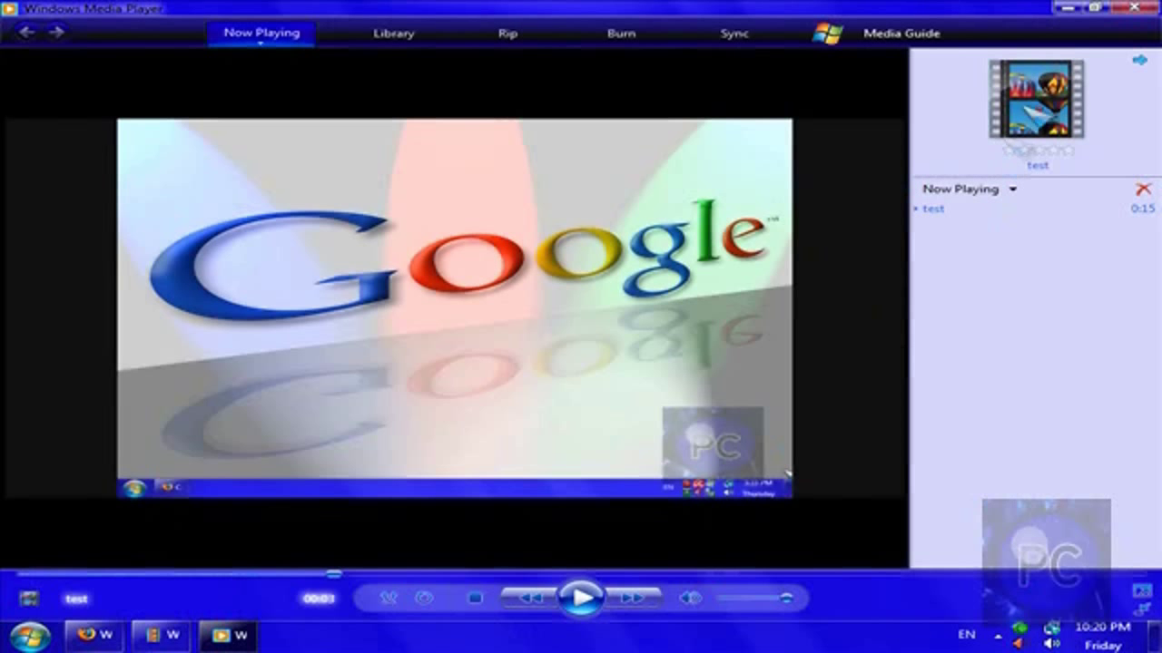
{"action": "left_click", "coordinate": [1073, 9]}
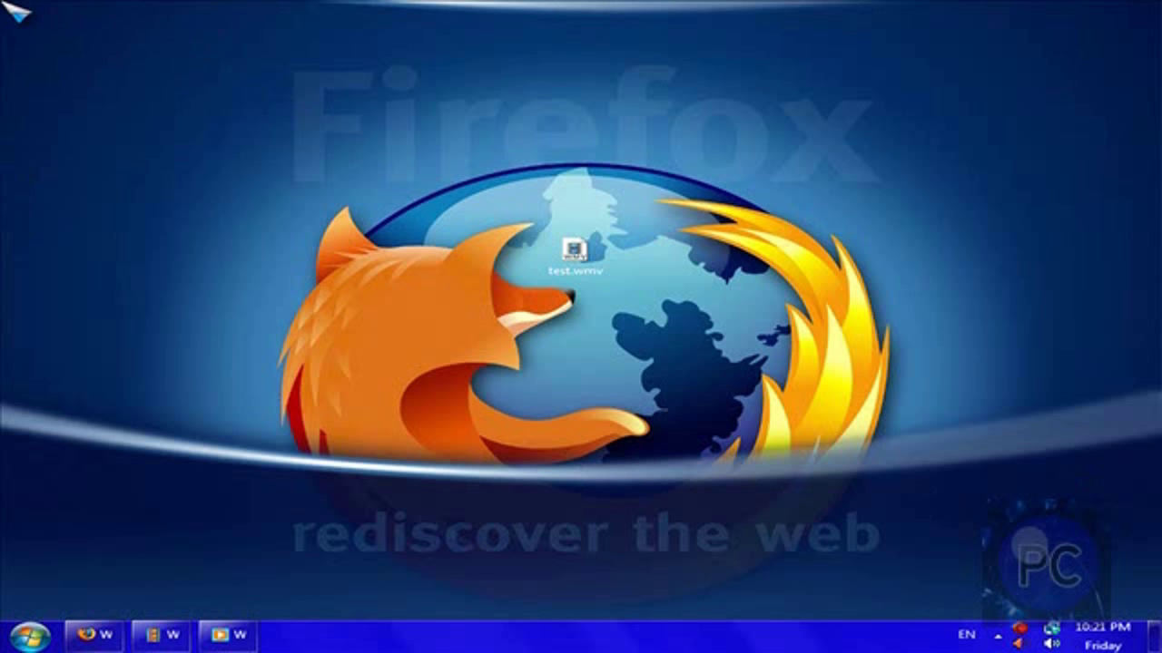
{"action": "mouse_move", "coordinate": [246, 636]}
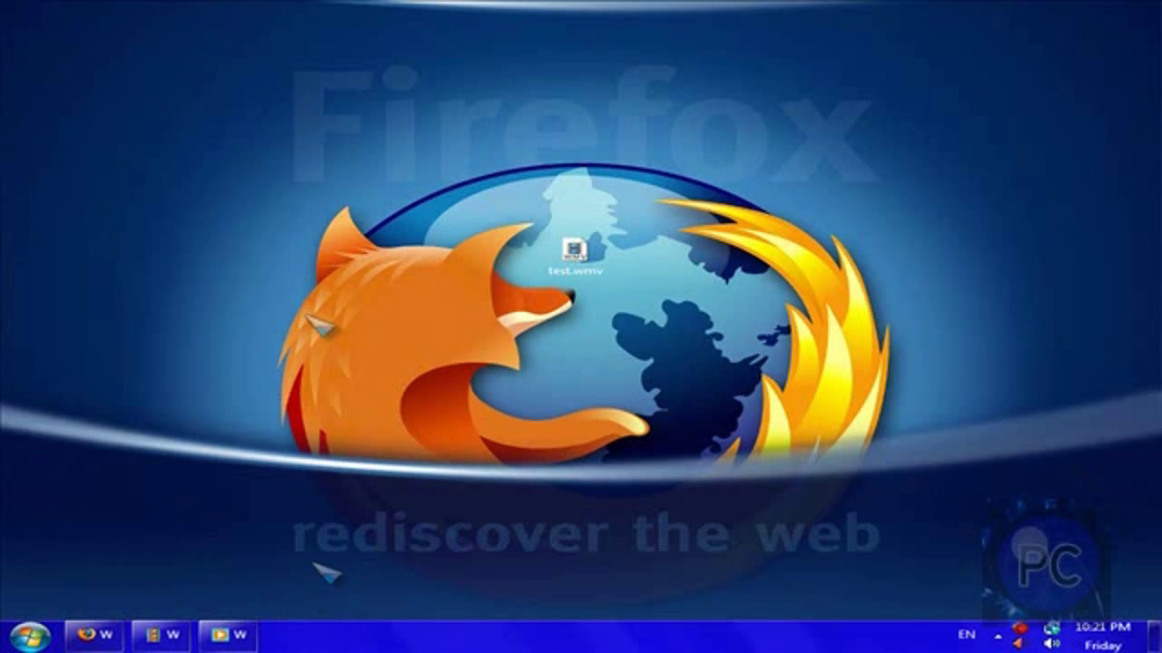
{"action": "left_click_drag", "start_coordinate": [273, 218], "coordinate": [1141, 487]}
{"action": "left_click_drag", "start_coordinate": [1006, 460], "coordinate": [45, 186]}
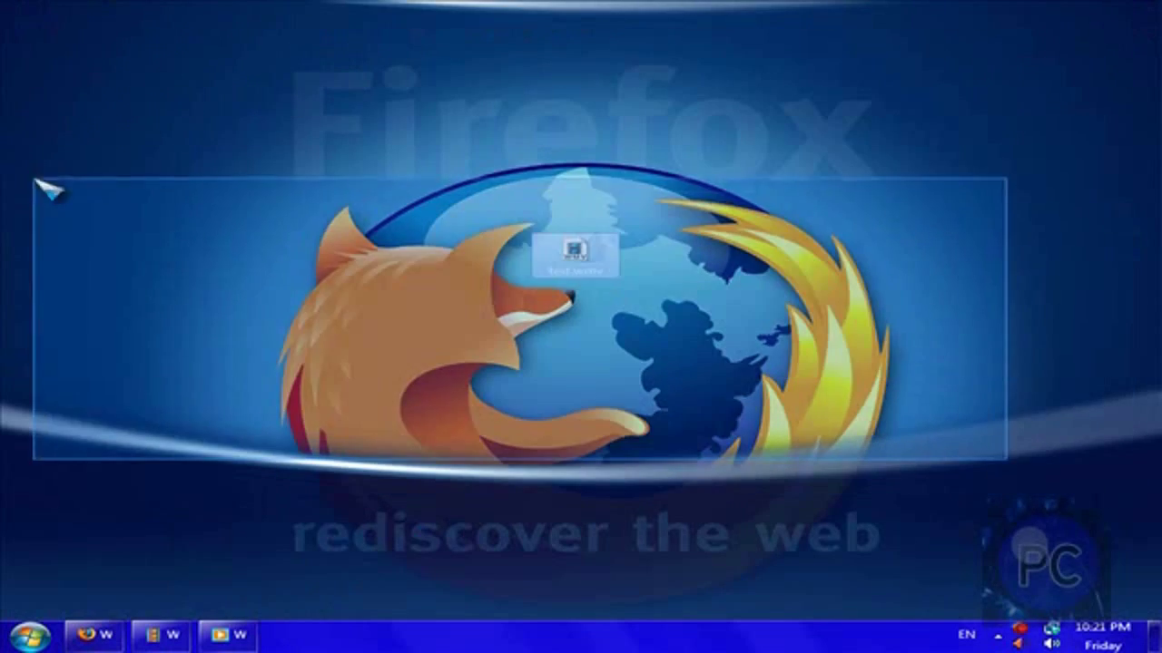
{"action": "left_click_drag", "start_coordinate": [163, 137], "coordinate": [272, 187]}
{"action": "left_click_drag", "start_coordinate": [224, 120], "coordinate": [1075, 567]}
{"action": "left_click_drag", "start_coordinate": [91, 129], "coordinate": [765, 284]}
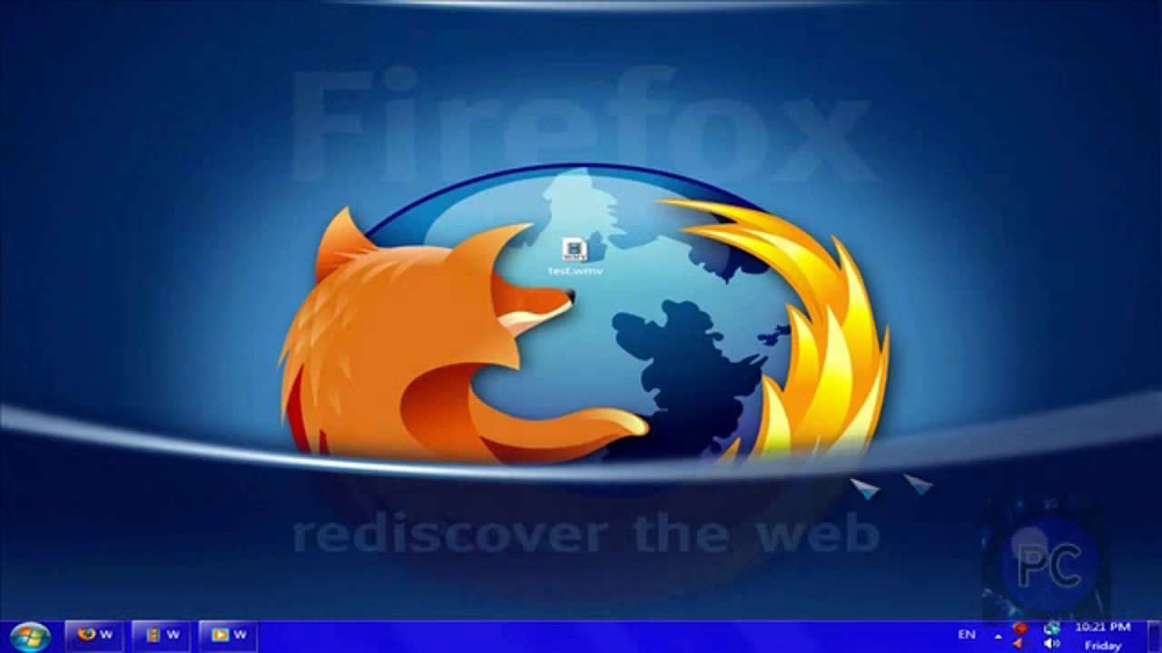
Restore the player, minimize and restore it once more, then close Windows Media Player
{"action": "left_click", "coordinate": [232, 628]}
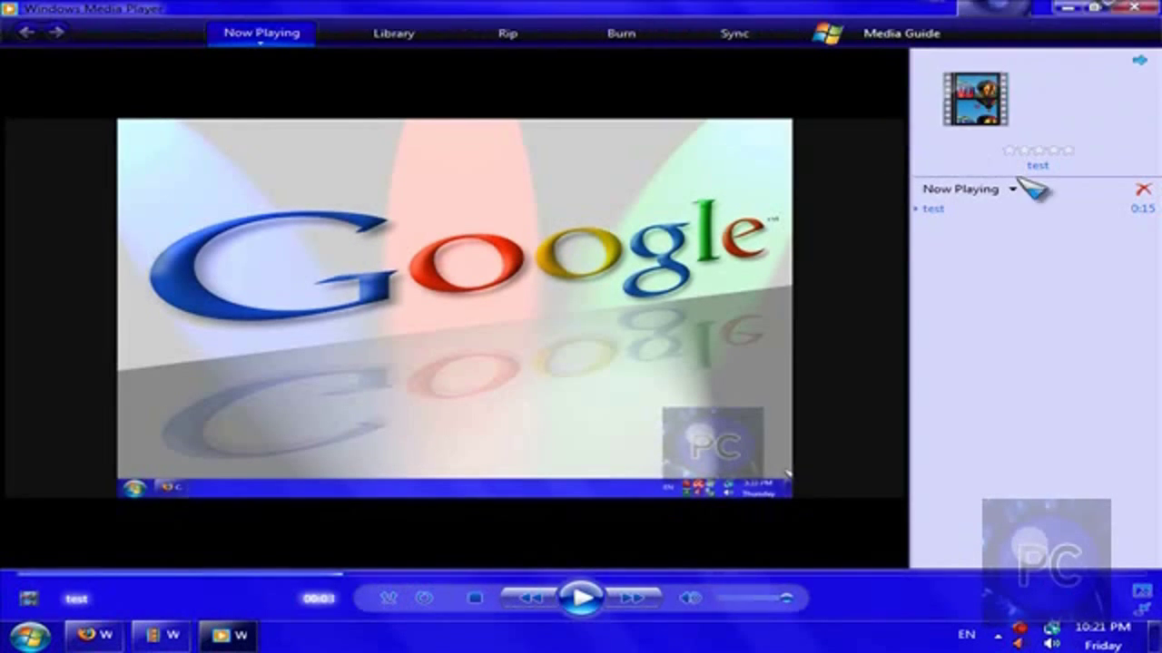
{"action": "left_click", "coordinate": [1009, 636]}
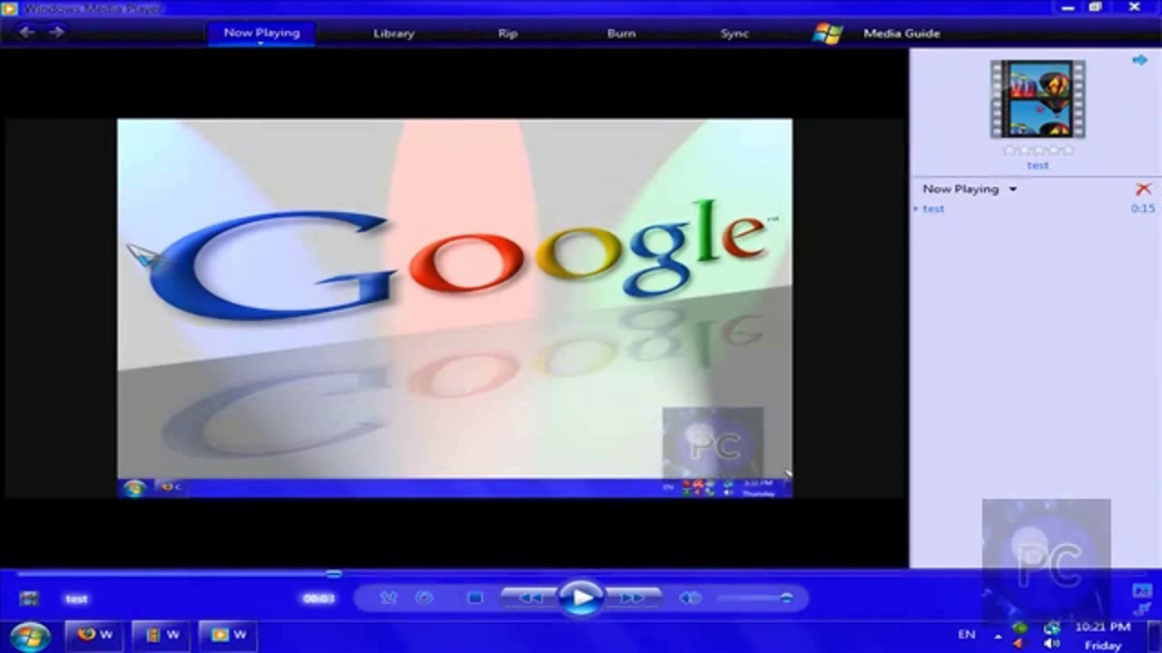
{"action": "left_click", "coordinate": [1069, 9]}
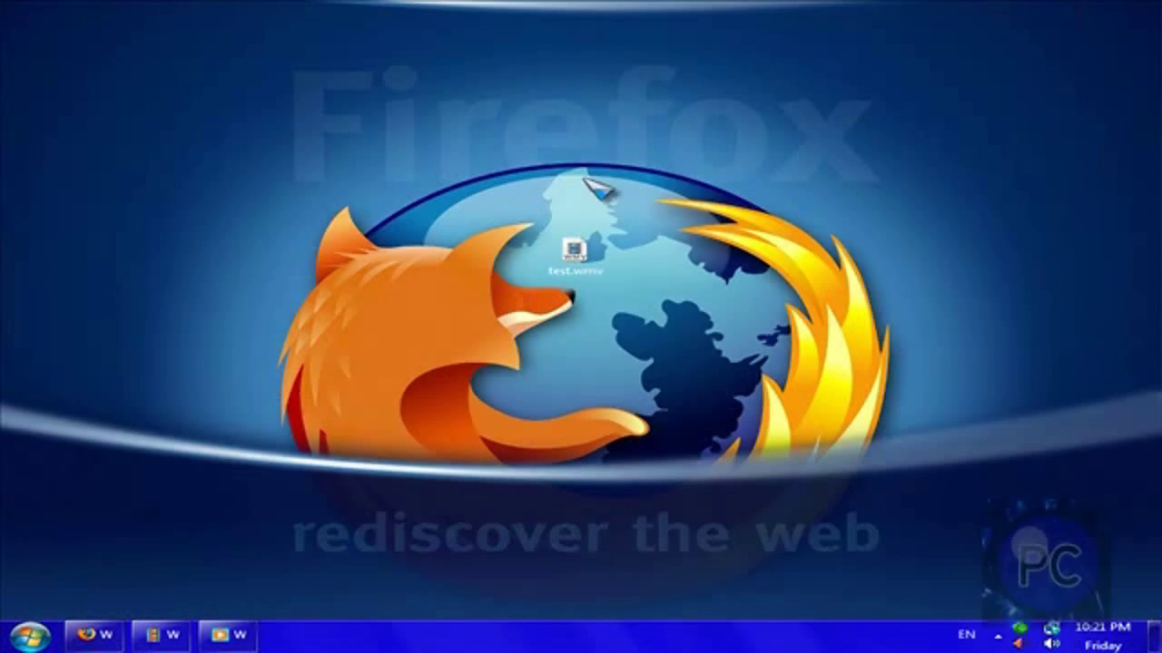
{"action": "left_click", "coordinate": [229, 635]}
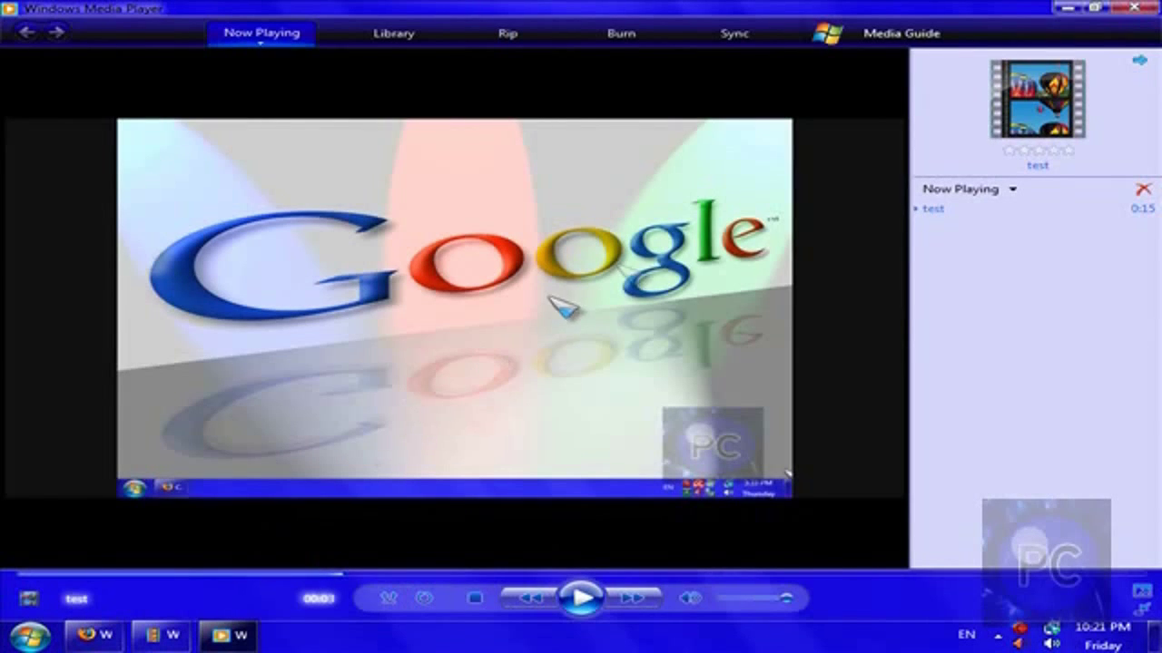
{"action": "left_click", "coordinate": [1136, 7]}
Bring Movie Maker back to the front, then minimize it to reveal the desktop
{"action": "left_click", "coordinate": [182, 635]}
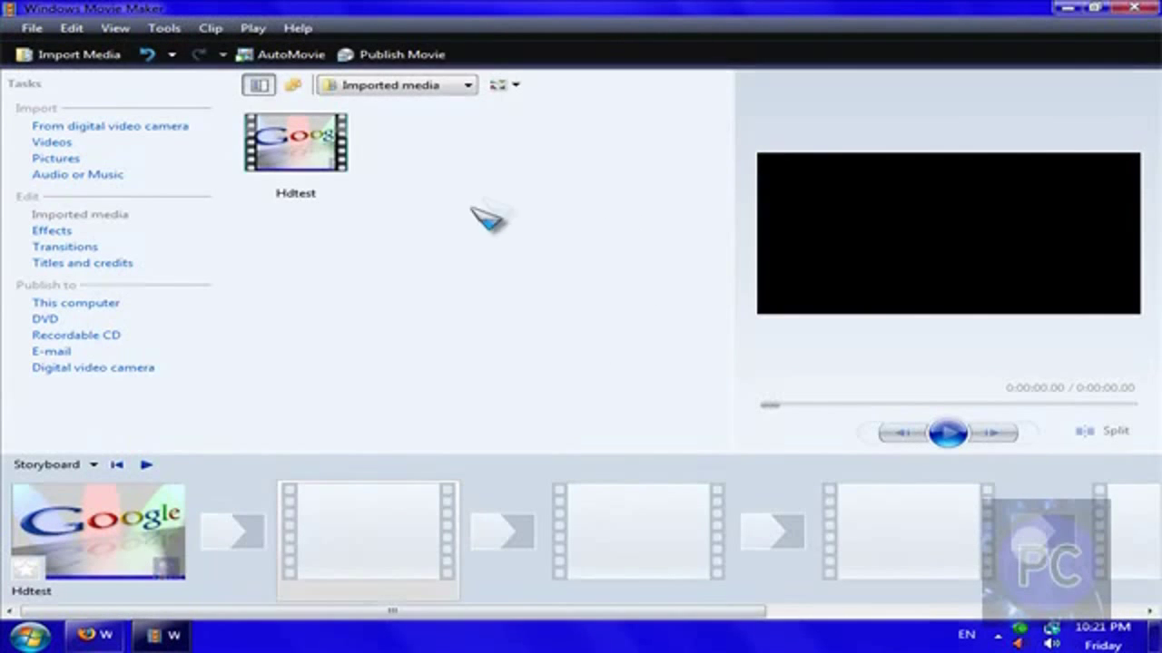
{"action": "left_click_drag", "start_coordinate": [468, 240], "coordinate": [490, 338]}
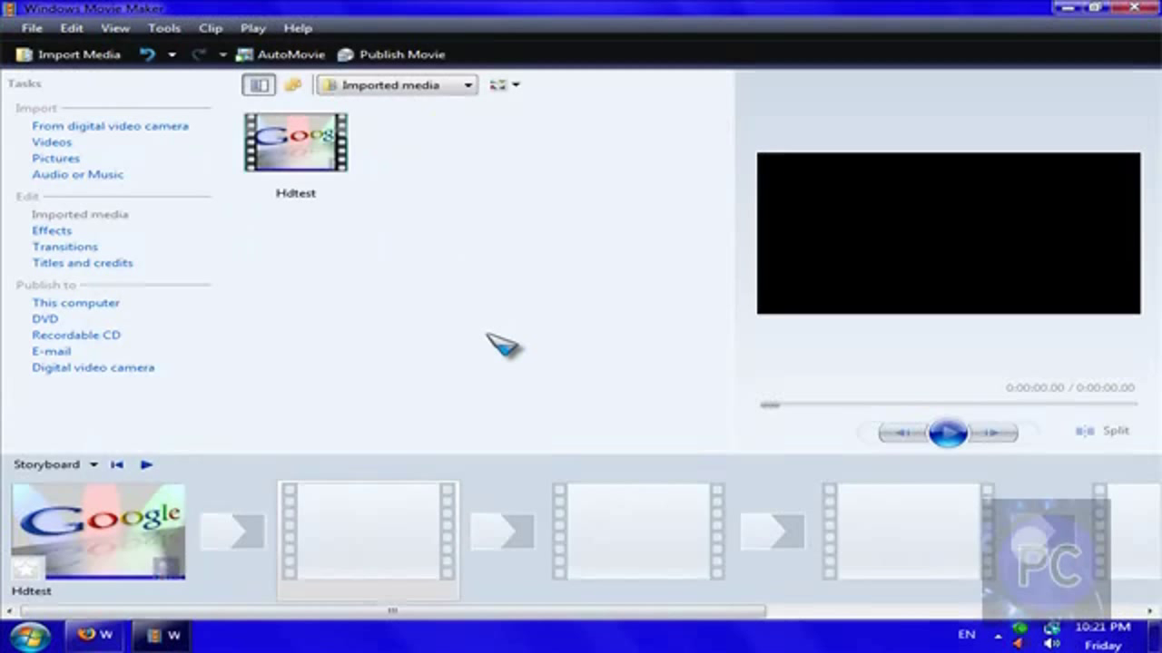
{"action": "left_click", "coordinate": [1071, 9]}
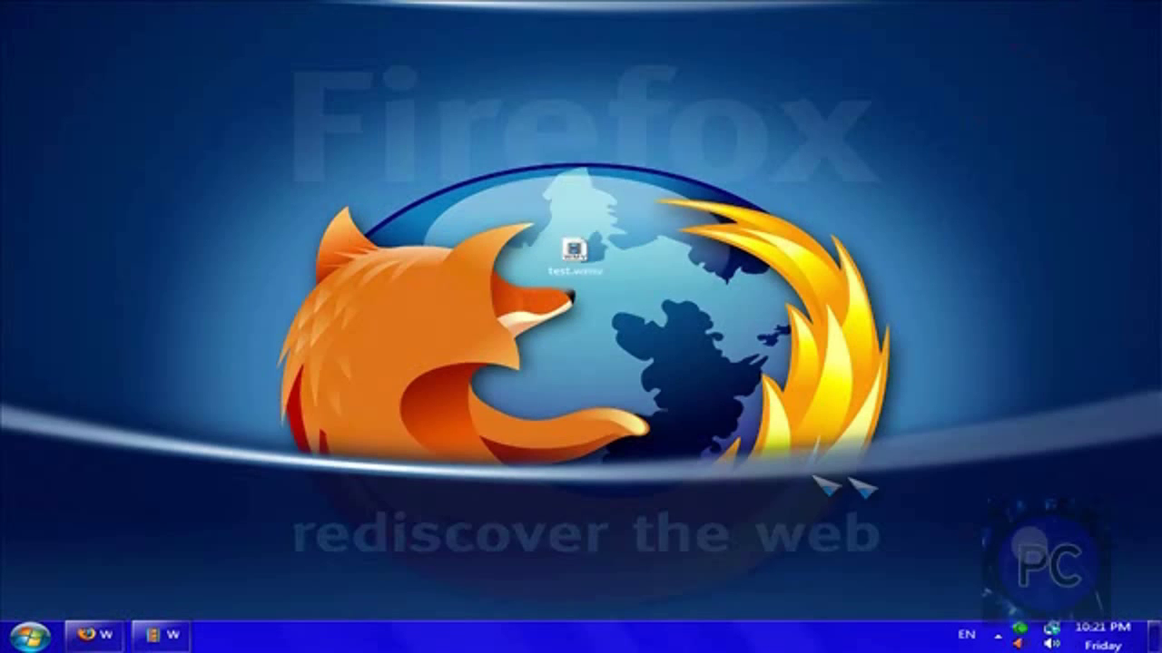
Box-select and deselect the test.wmv desktop icon, then return to the CNET download page in Firefox
{"action": "left_click_drag", "start_coordinate": [848, 476], "coordinate": [309, 127]}
{"action": "left_click", "coordinate": [804, 495]}
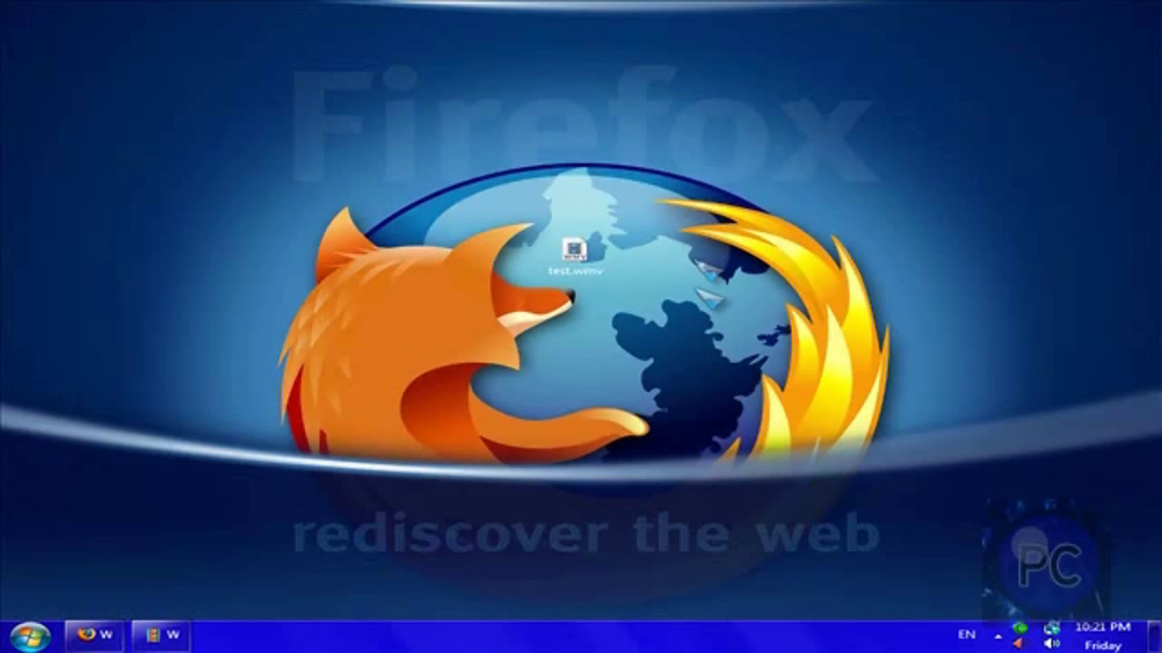
{"action": "left_click", "coordinate": [97, 636]}
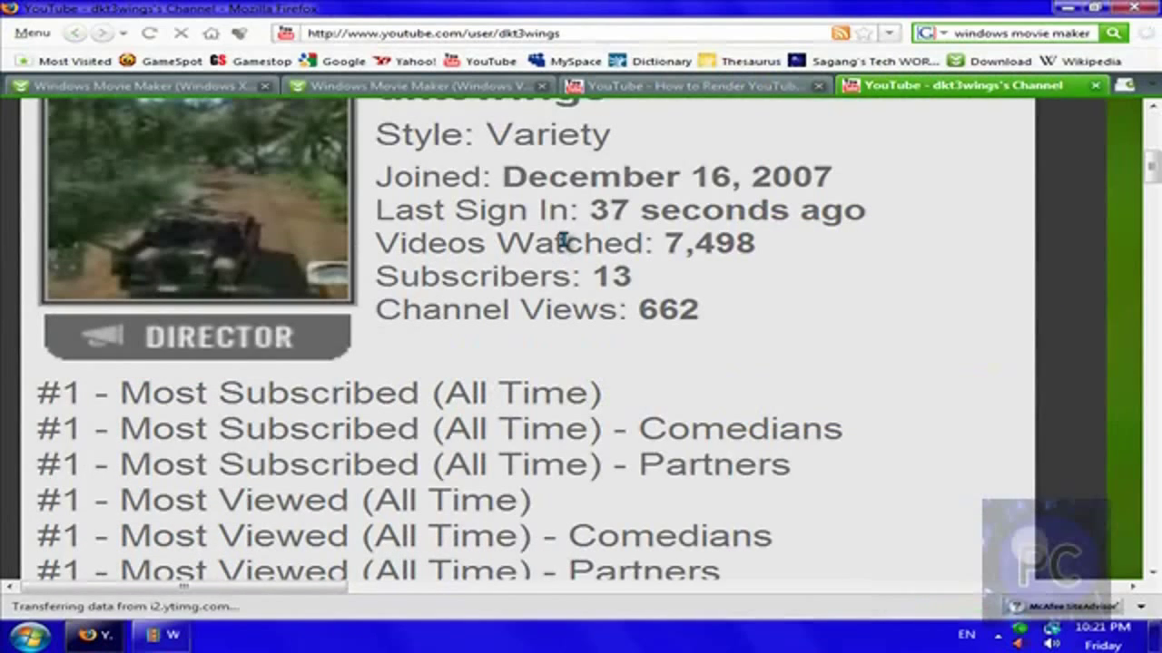
Review the channel's profile details, including the December 16, 2007 join date, then close the channel tab
{"action": "left_click_drag", "start_coordinate": [589, 276], "coordinate": [122, 280]}
{"action": "left_click", "coordinate": [826, 322]}
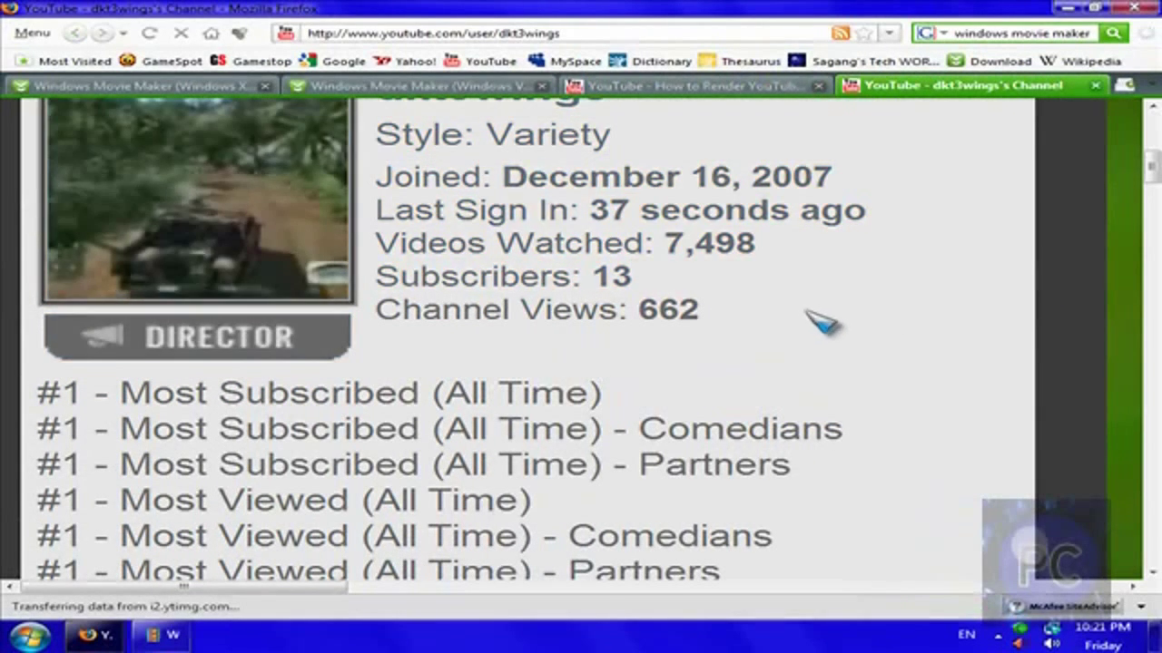
{"action": "scroll", "coordinate": [798, 318], "scroll_direction": "up", "scroll_amount": 3}
{"action": "mouse_move", "coordinate": [502, 328]}
{"action": "left_mouse_down"}
{"action": "mouse_move", "coordinate": [855, 336]}
{"action": "mouse_move", "coordinate": [504, 329]}
{"action": "left_mouse_up"}
{"action": "left_click", "coordinate": [599, 304]}
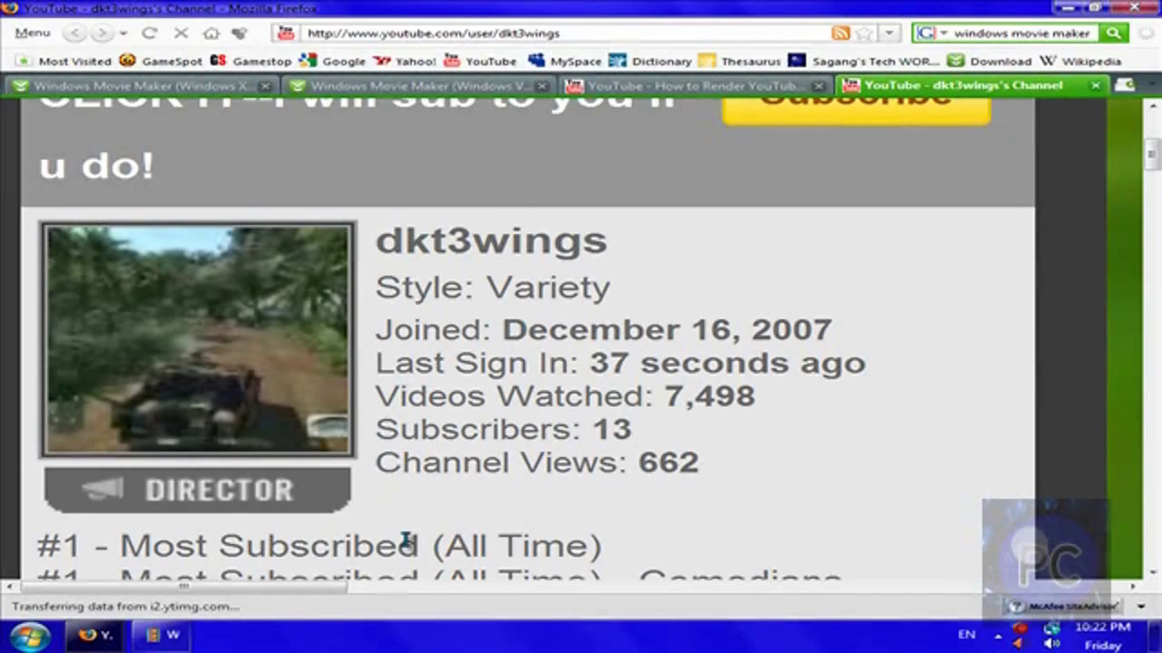
{"action": "scroll", "coordinate": [402, 576], "scroll_direction": "down", "scroll_amount": 3}
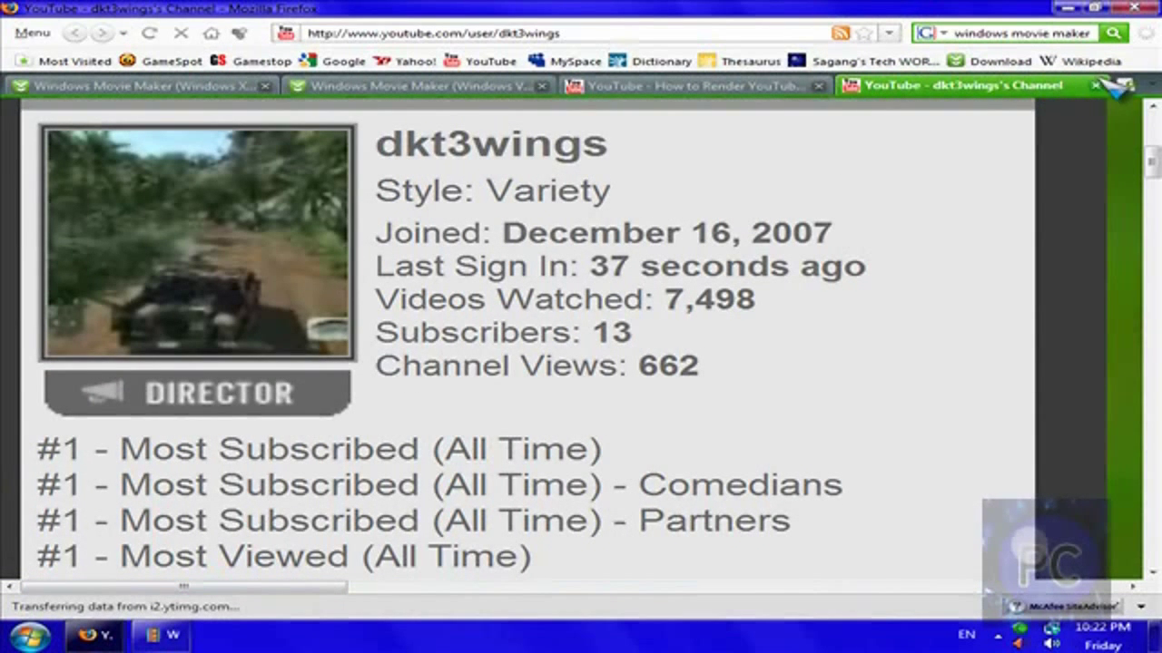
{"action": "left_click", "coordinate": [1101, 86]}
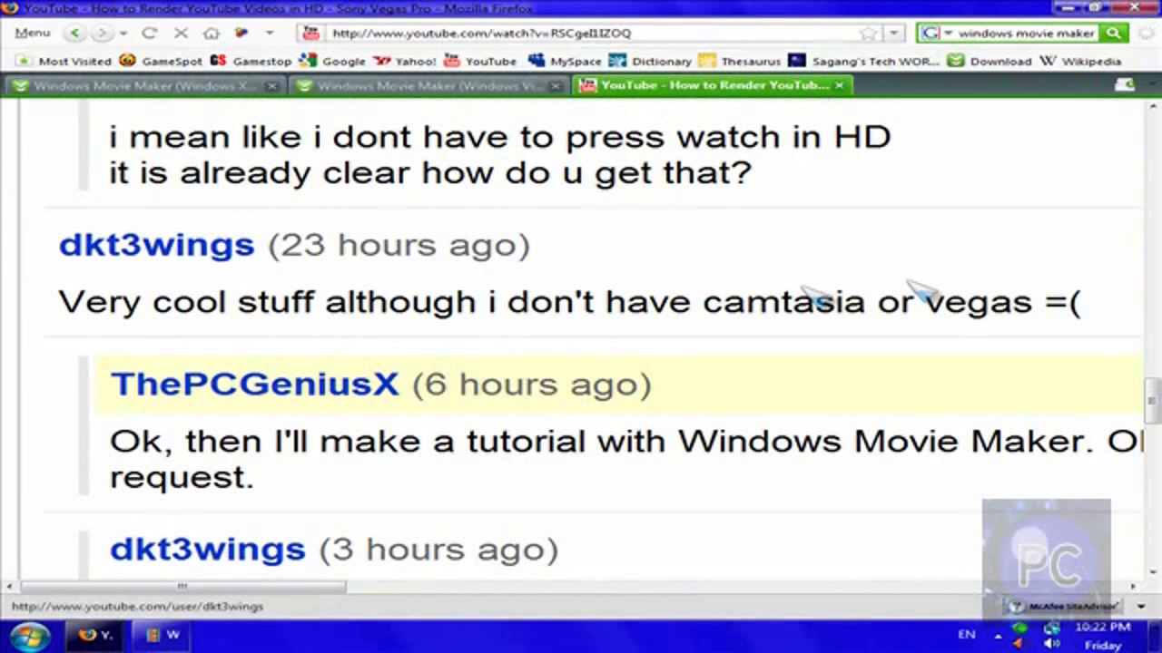